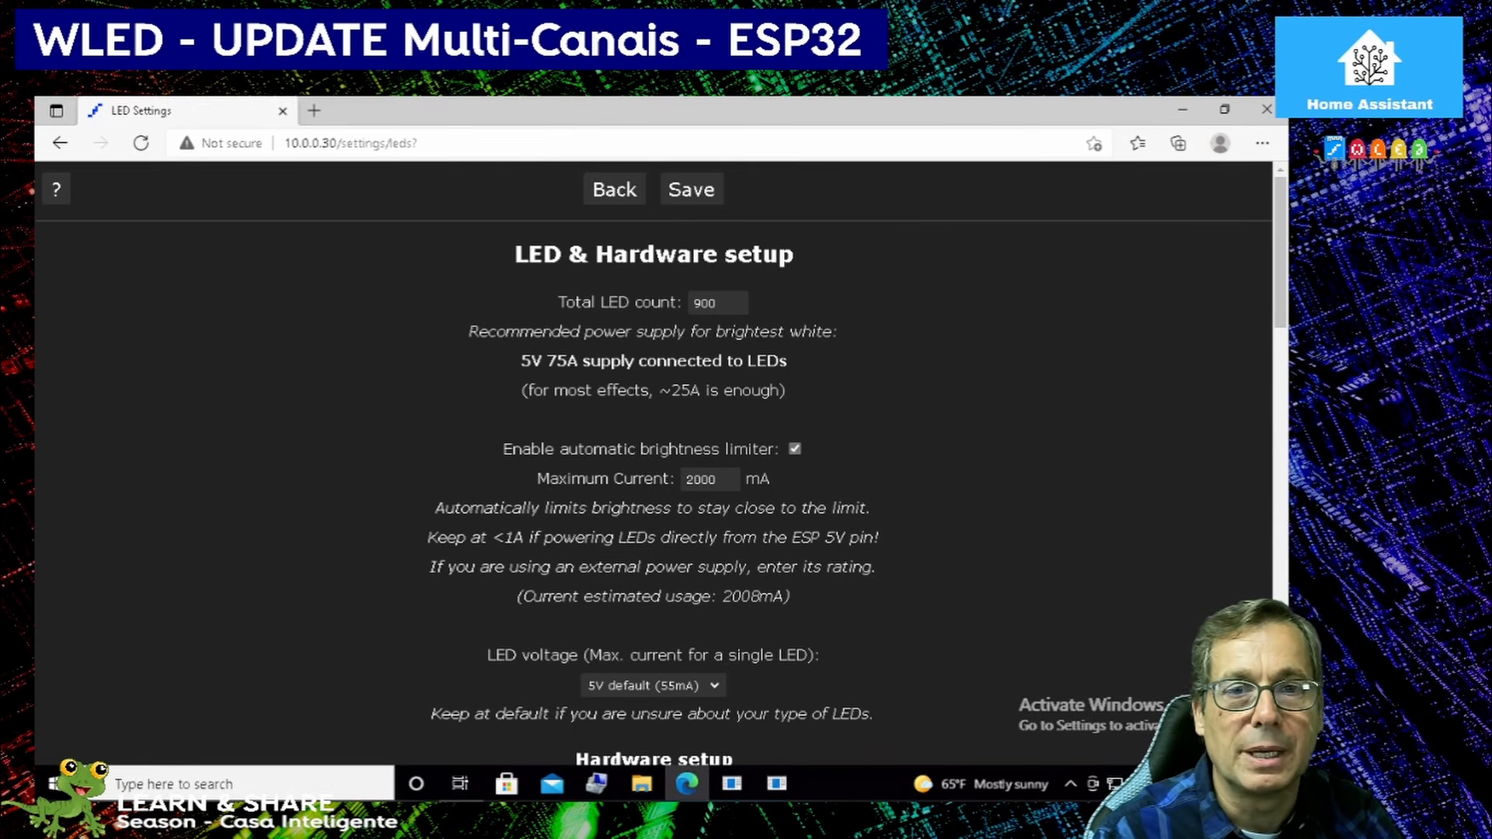
Enlarge the settings page to 110% and choose WS281x as the LED type for output 1.
{"action": "scroll", "coordinate": [653, 466], "scroll_direction": "down", "scroll_amount": 2}
{"action": "scroll", "coordinate": [717, 502], "scroll_direction": "down", "scroll_amount": 1}
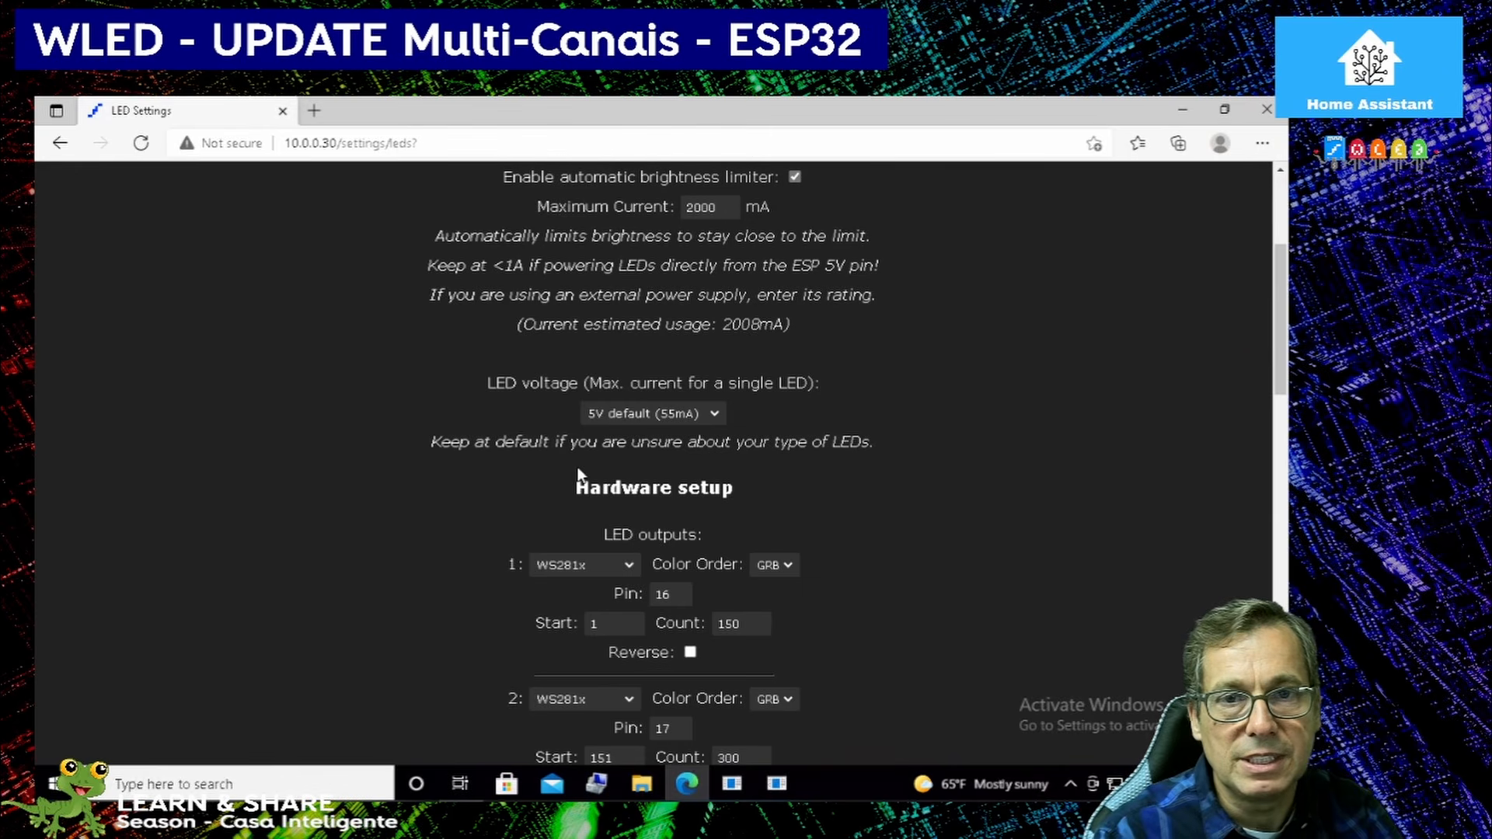
{"action": "scroll", "coordinate": [522, 438], "scroll_direction": "up", "scroll_amount": 3}
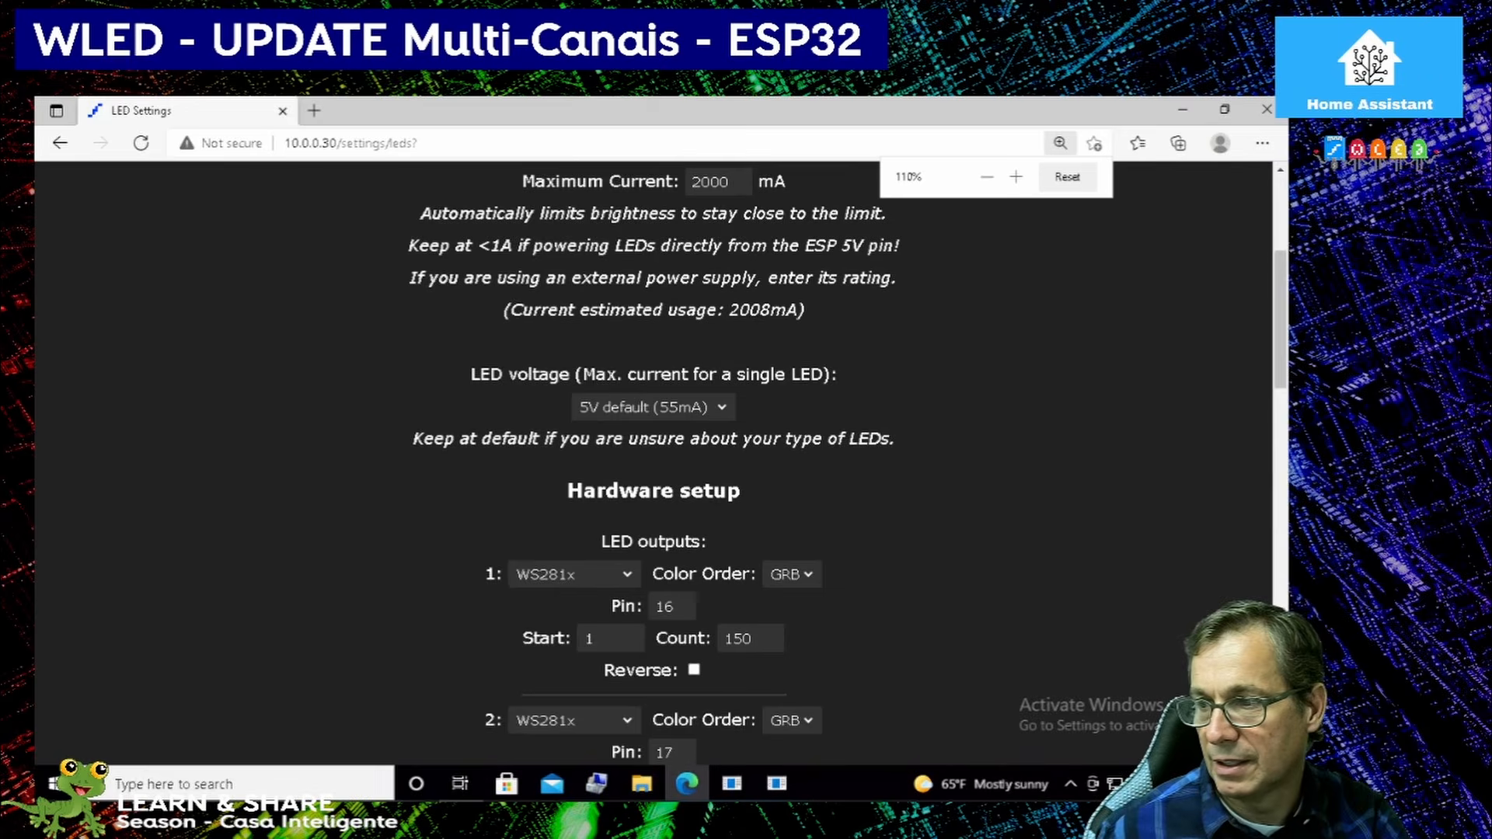
{"action": "scroll", "coordinate": [524, 437], "scroll_direction": "down", "scroll_amount": 2}
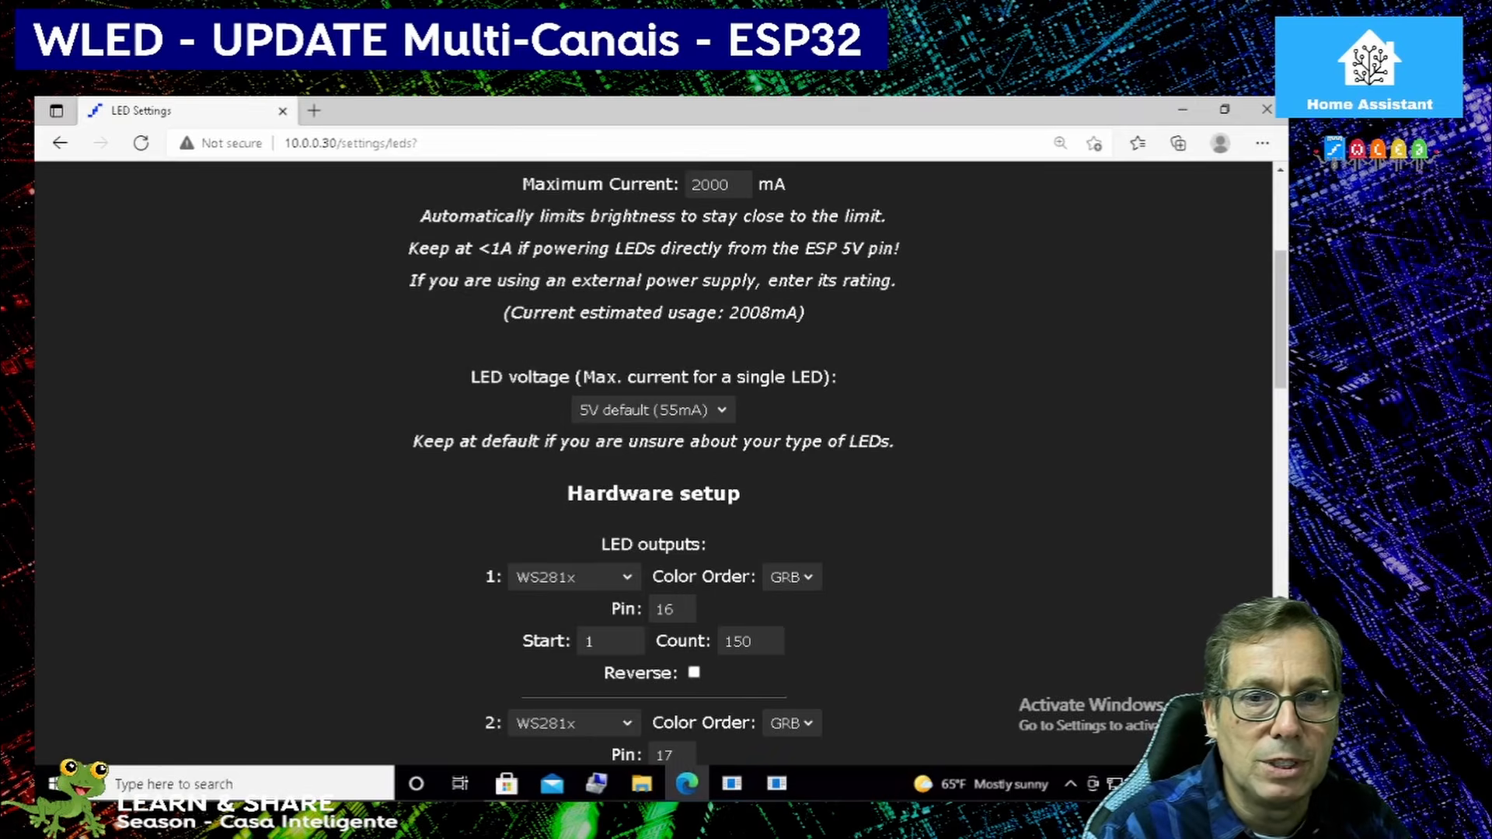
{"action": "left_click", "coordinate": [631, 575]}
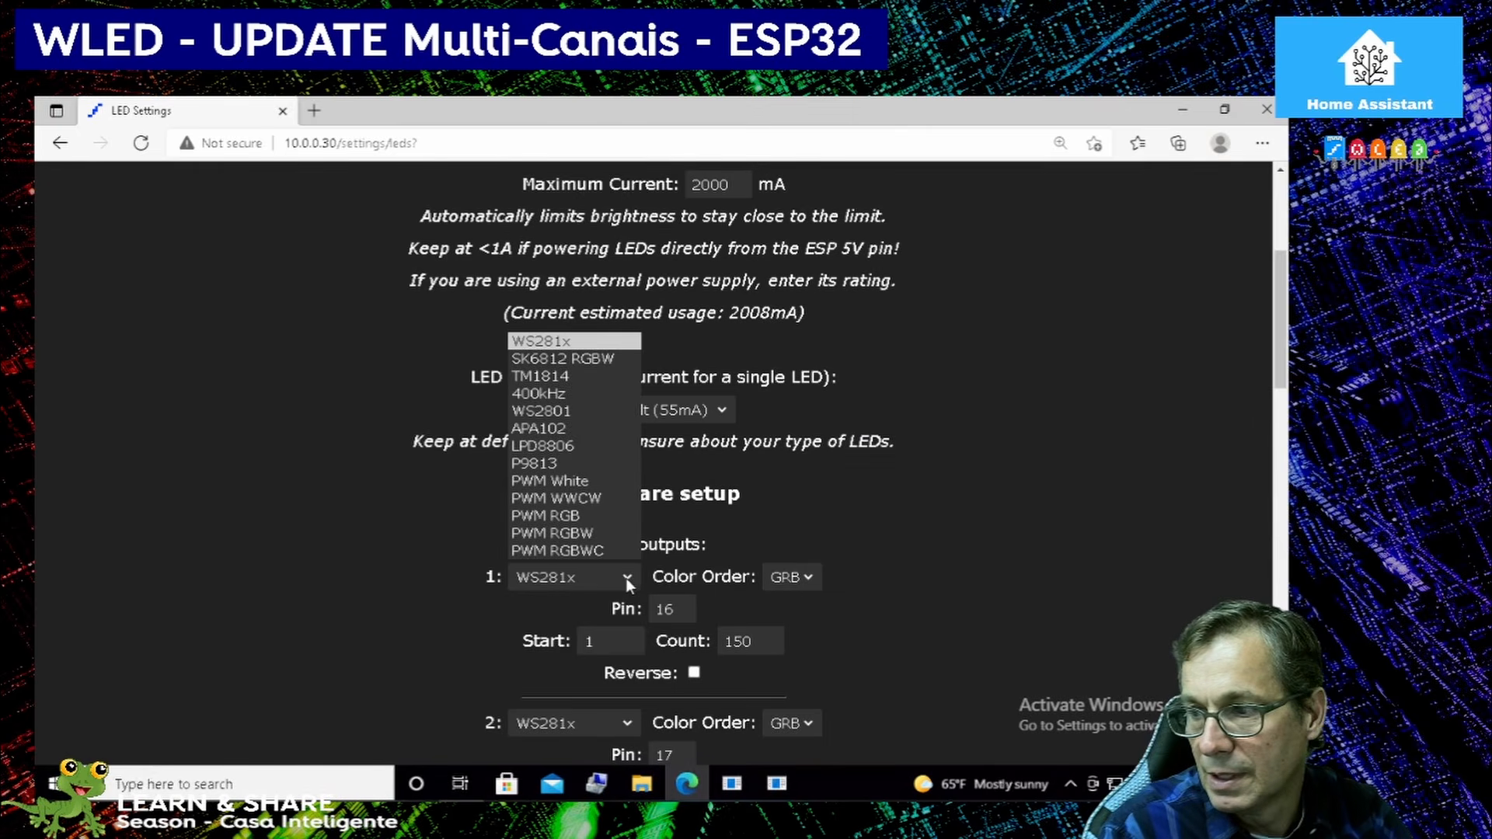
{"action": "left_click", "coordinate": [558, 343]}
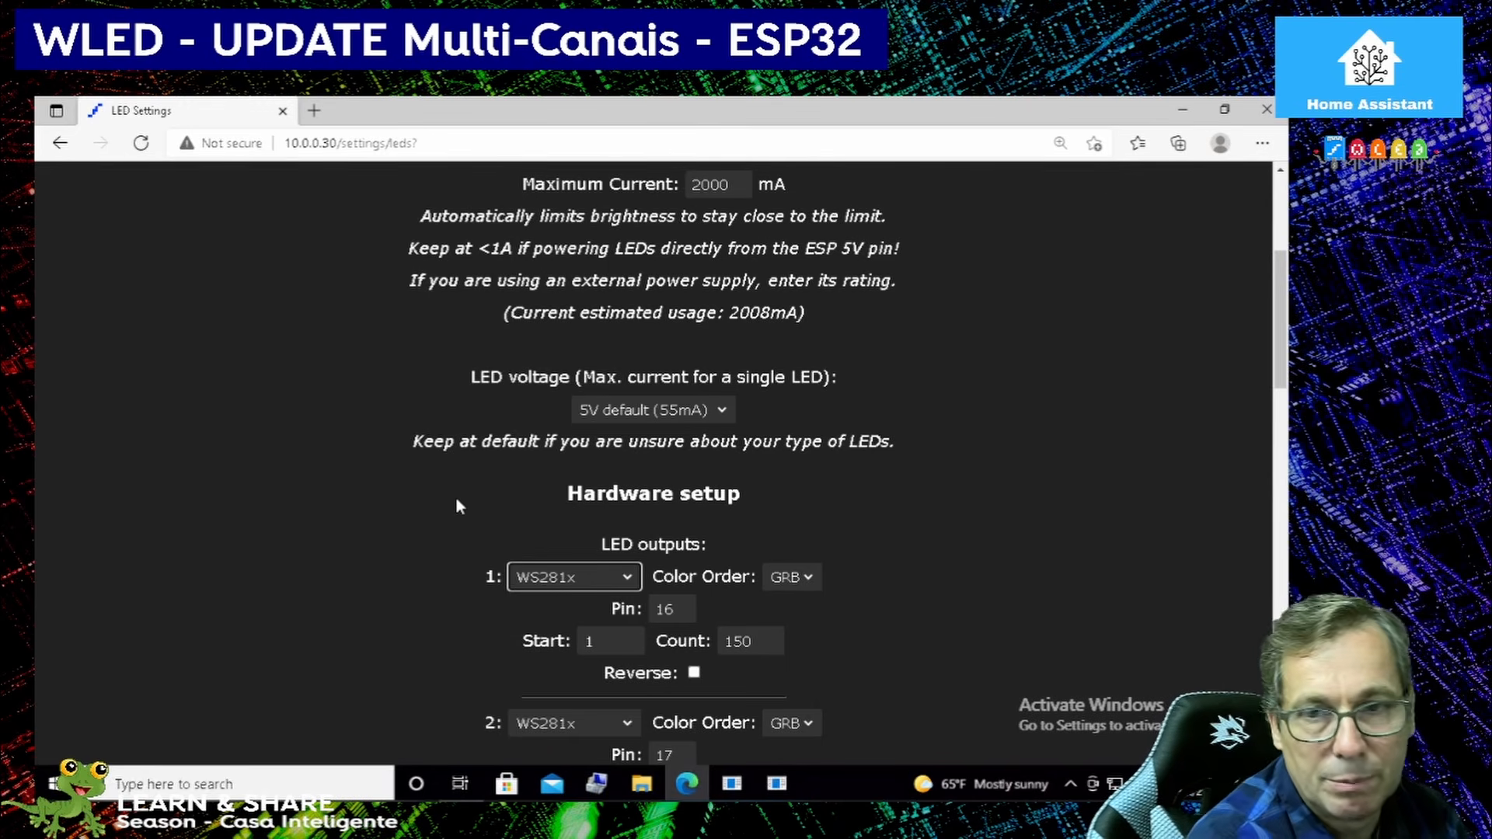
Review the pin, start and count settings of the four LED outputs in the hardware setup.
{"action": "mouse_move", "coordinate": [70, 798]}
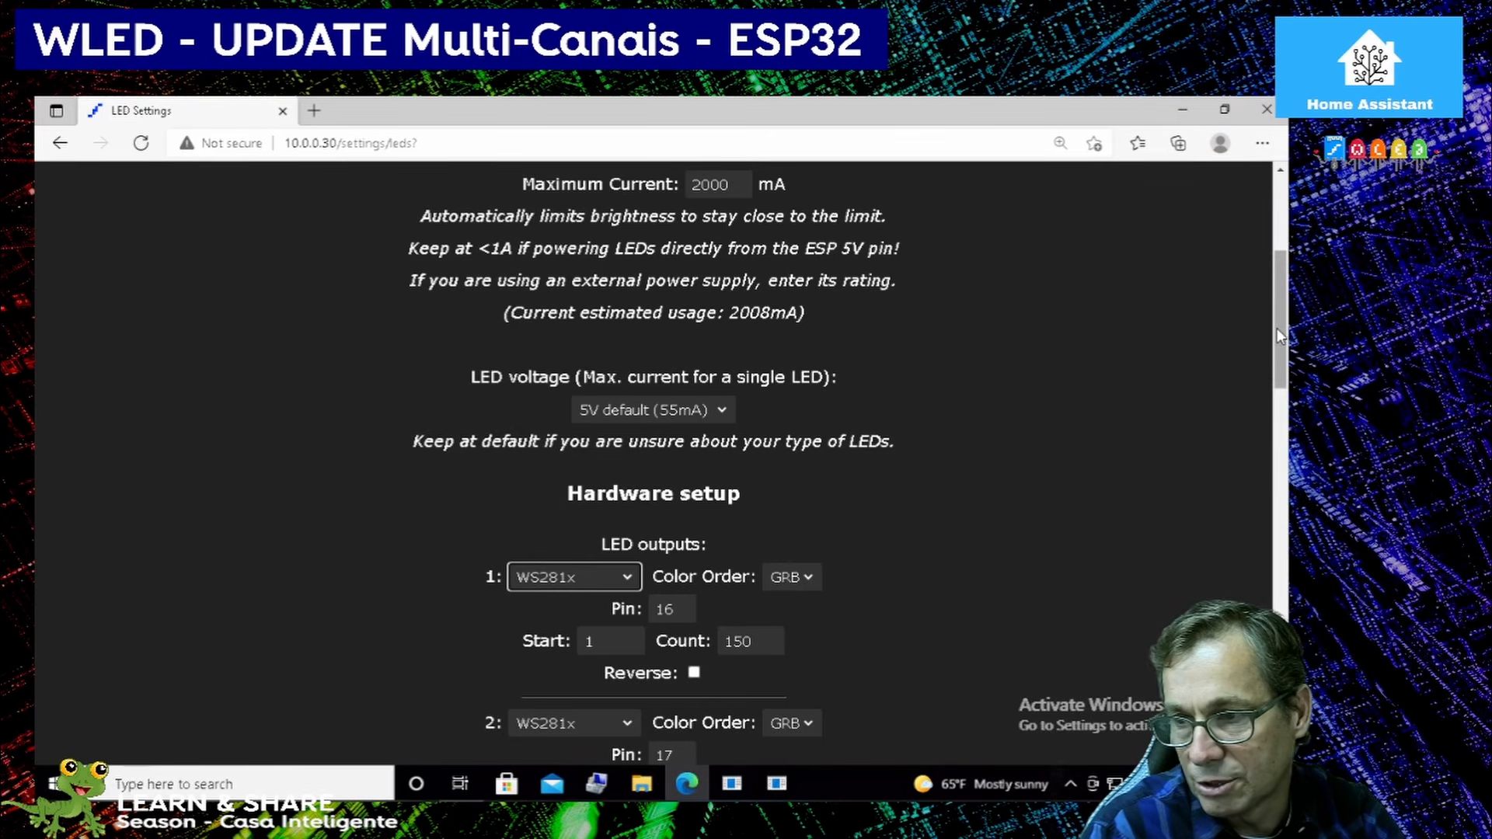
{"action": "left_click", "coordinate": [937, 497]}
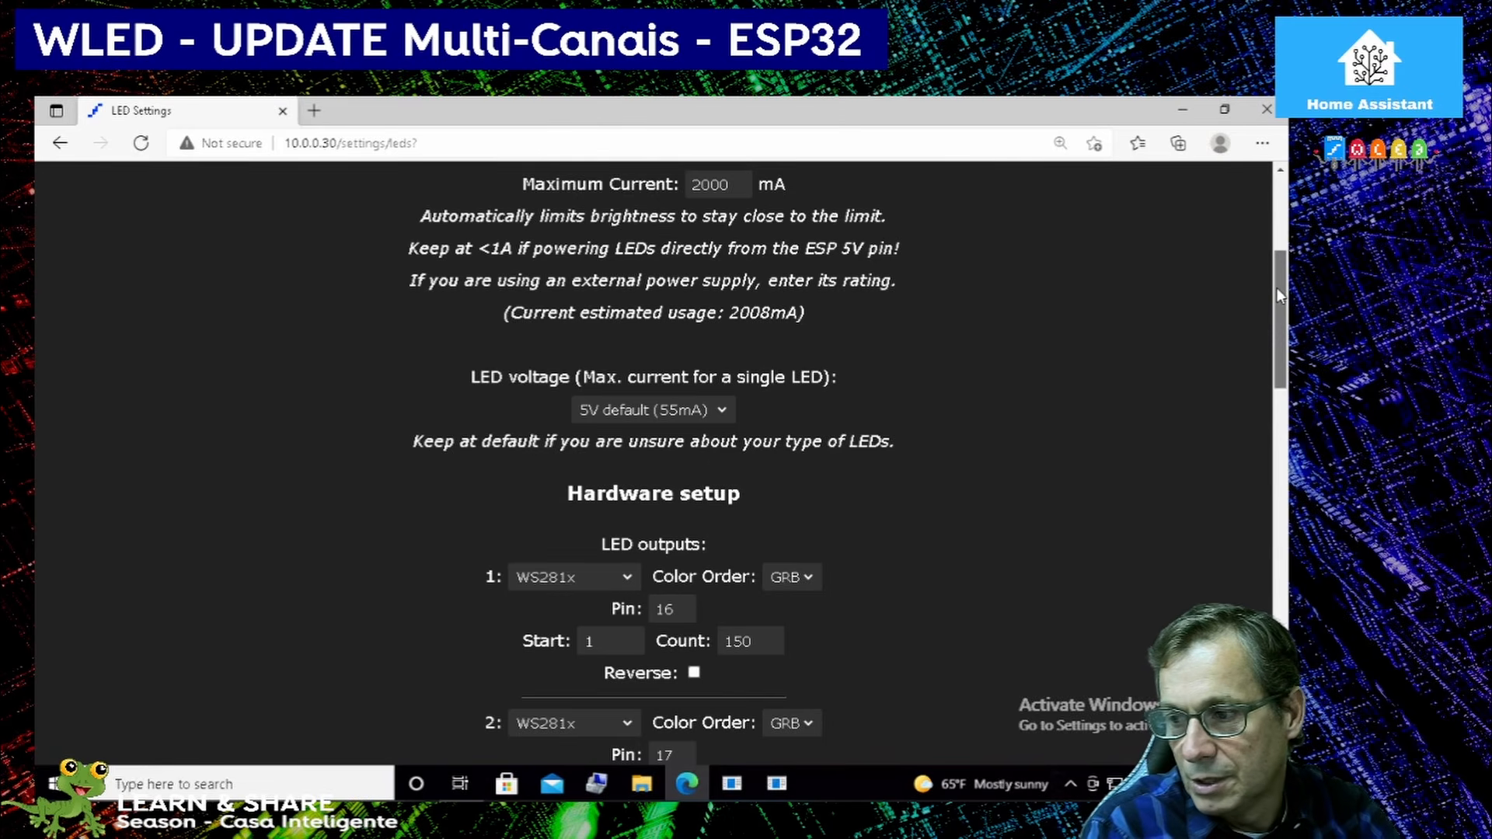
{"action": "scroll", "coordinate": [1266, 334], "scroll_direction": "down", "scroll_amount": 1}
{"action": "scroll", "coordinate": [1260, 356], "scroll_direction": "down", "scroll_amount": 7}
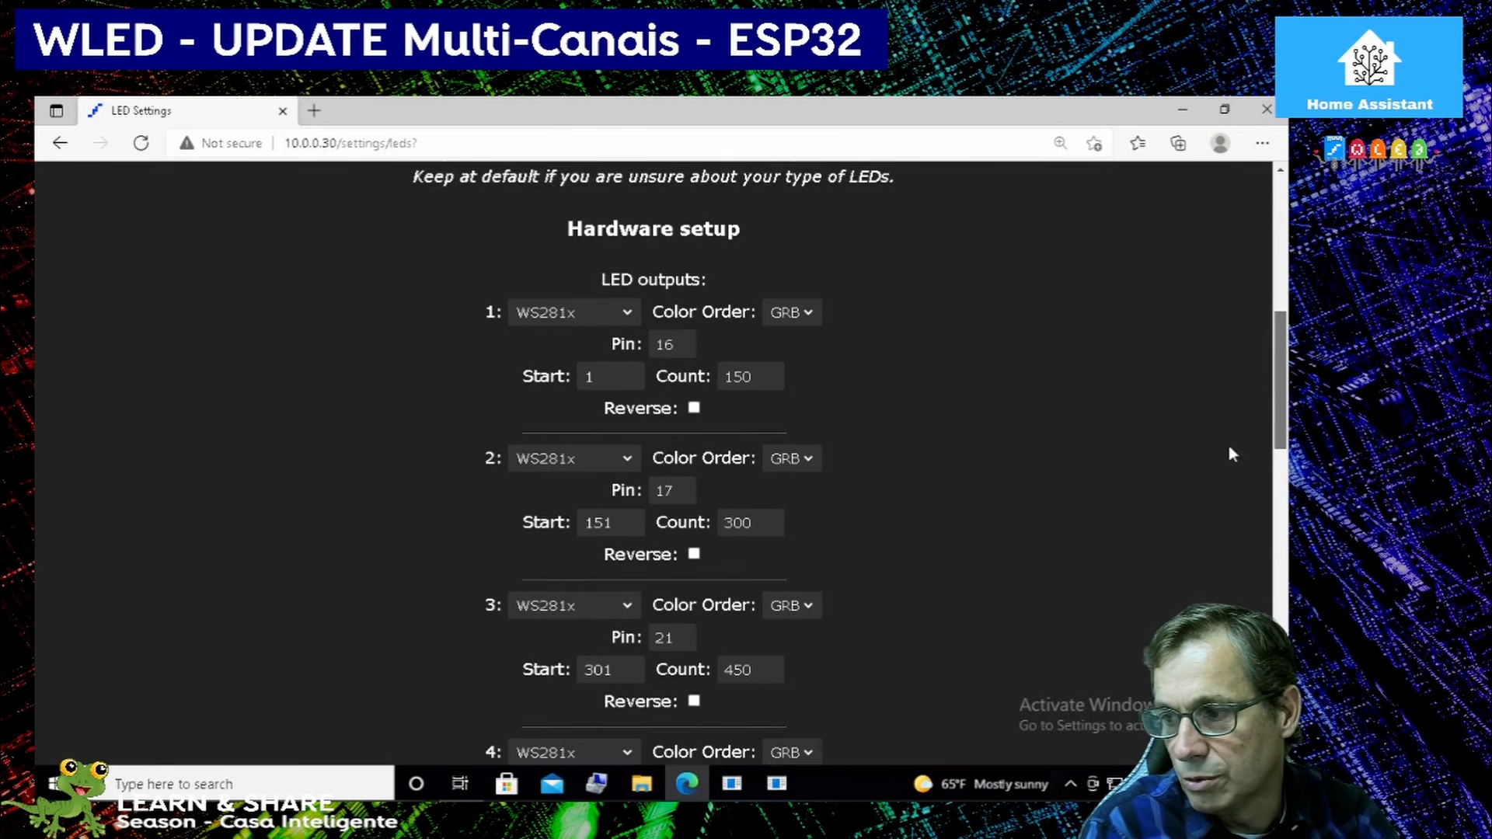
{"action": "scroll", "coordinate": [585, 249], "scroll_direction": "down", "scroll_amount": 2}
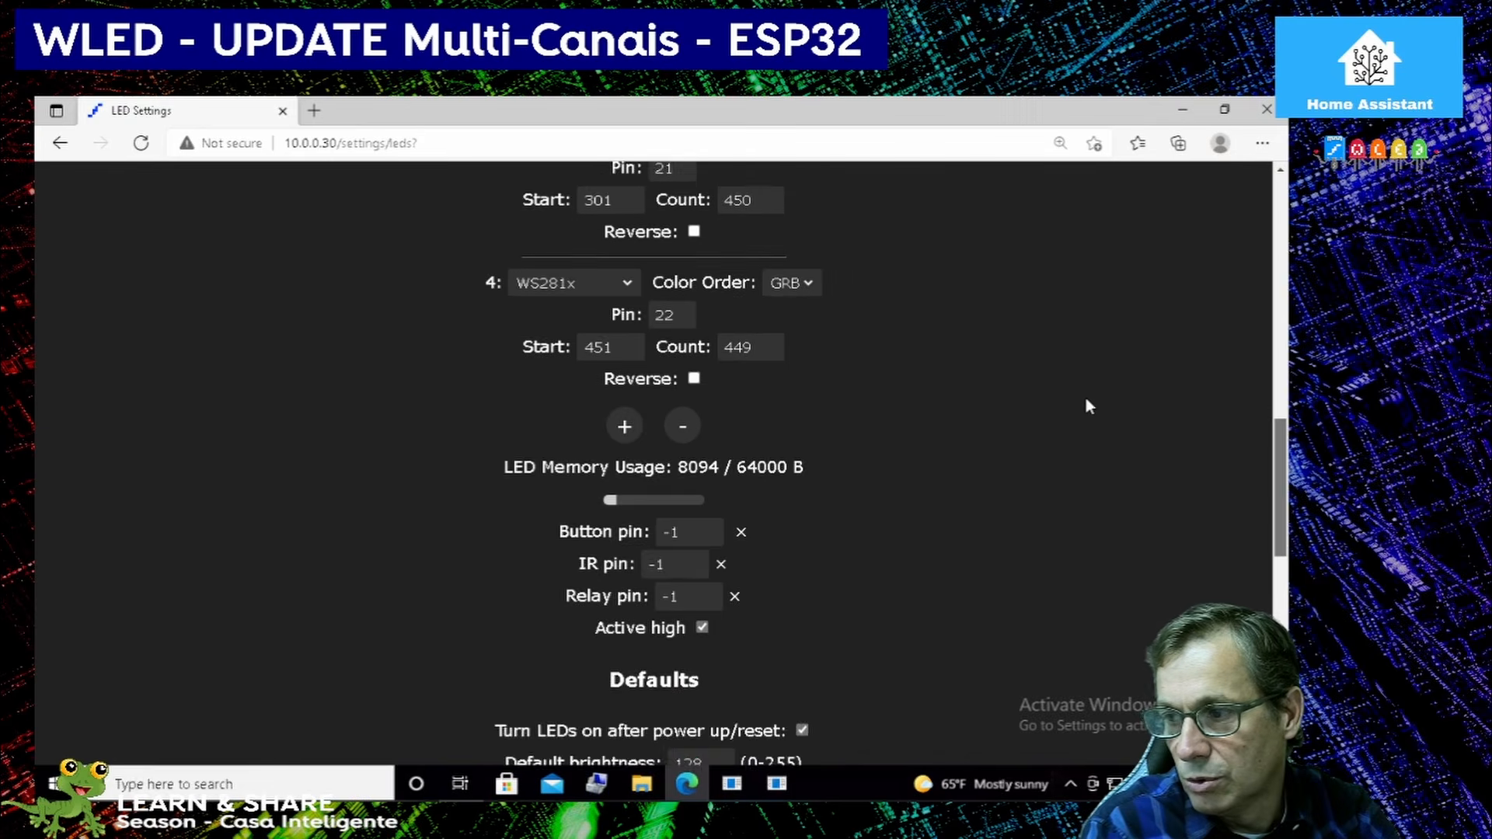
Set the LED count of output 4 to 600.
{"action": "scroll", "coordinate": [1150, 435], "scroll_direction": "up", "scroll_amount": 4}
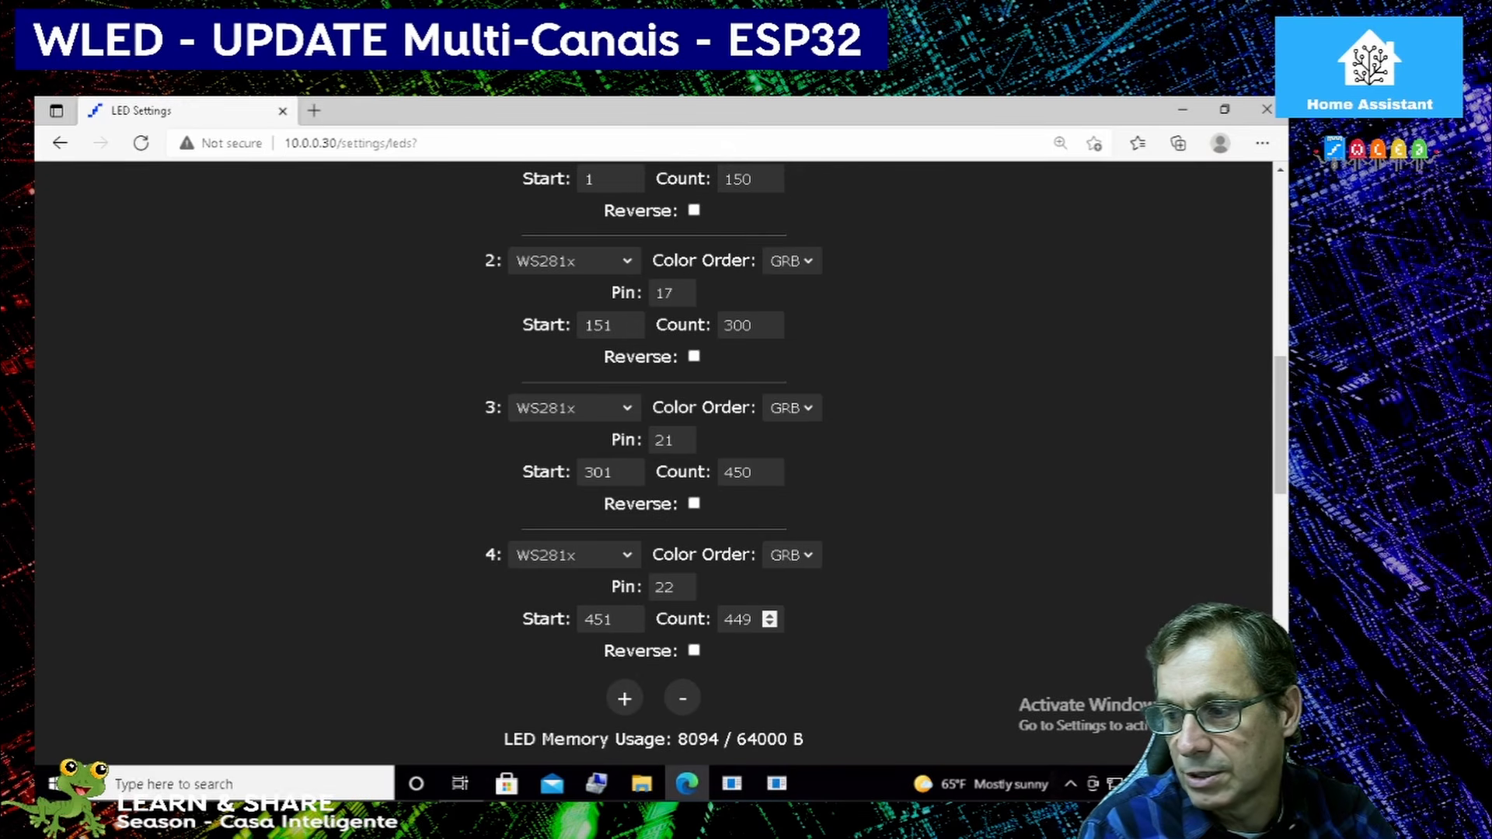
{"action": "double_click", "coordinate": [738, 619]}
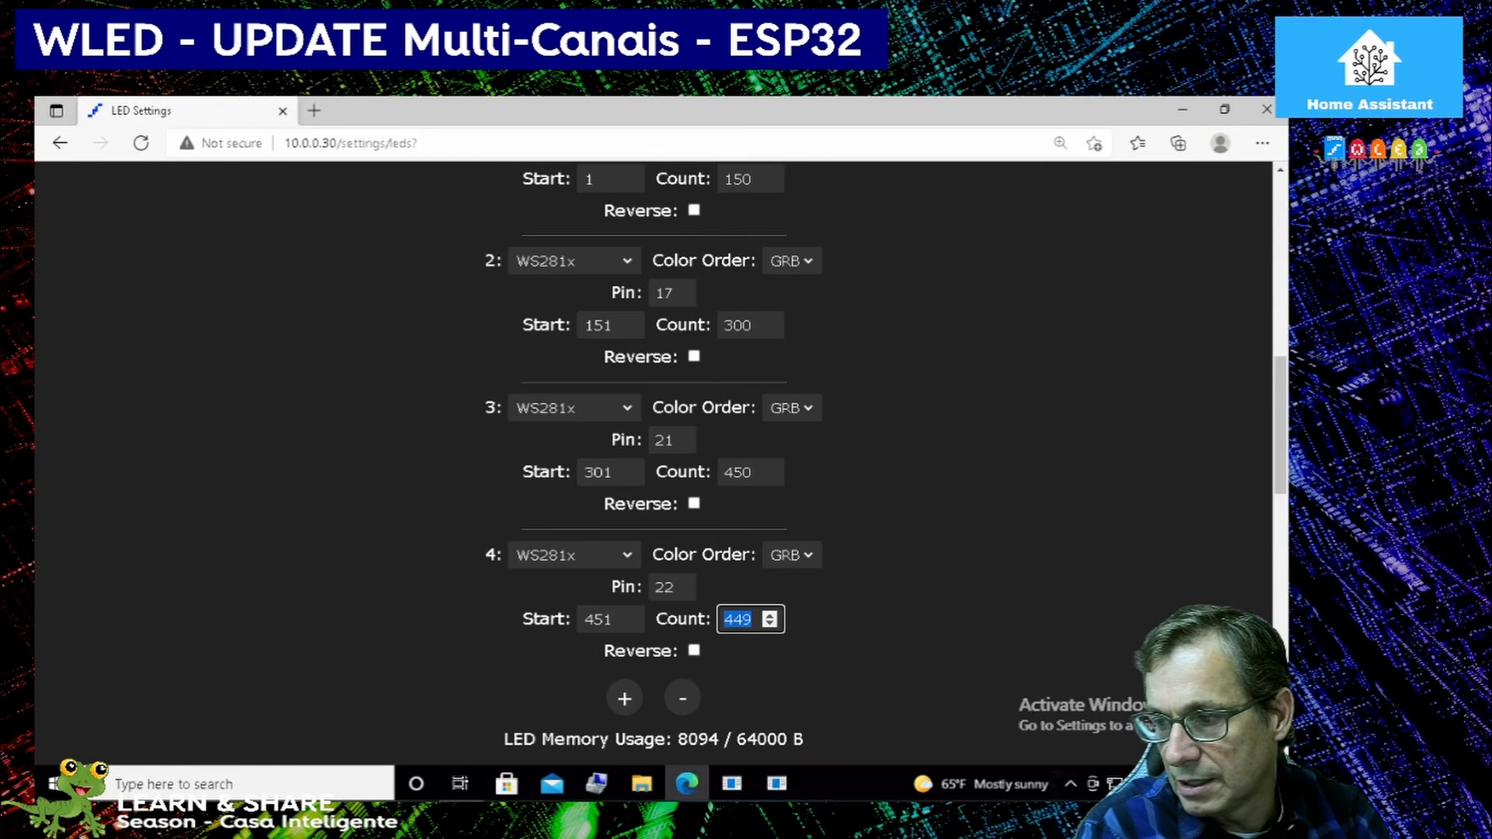
{"action": "type", "text": "600"}
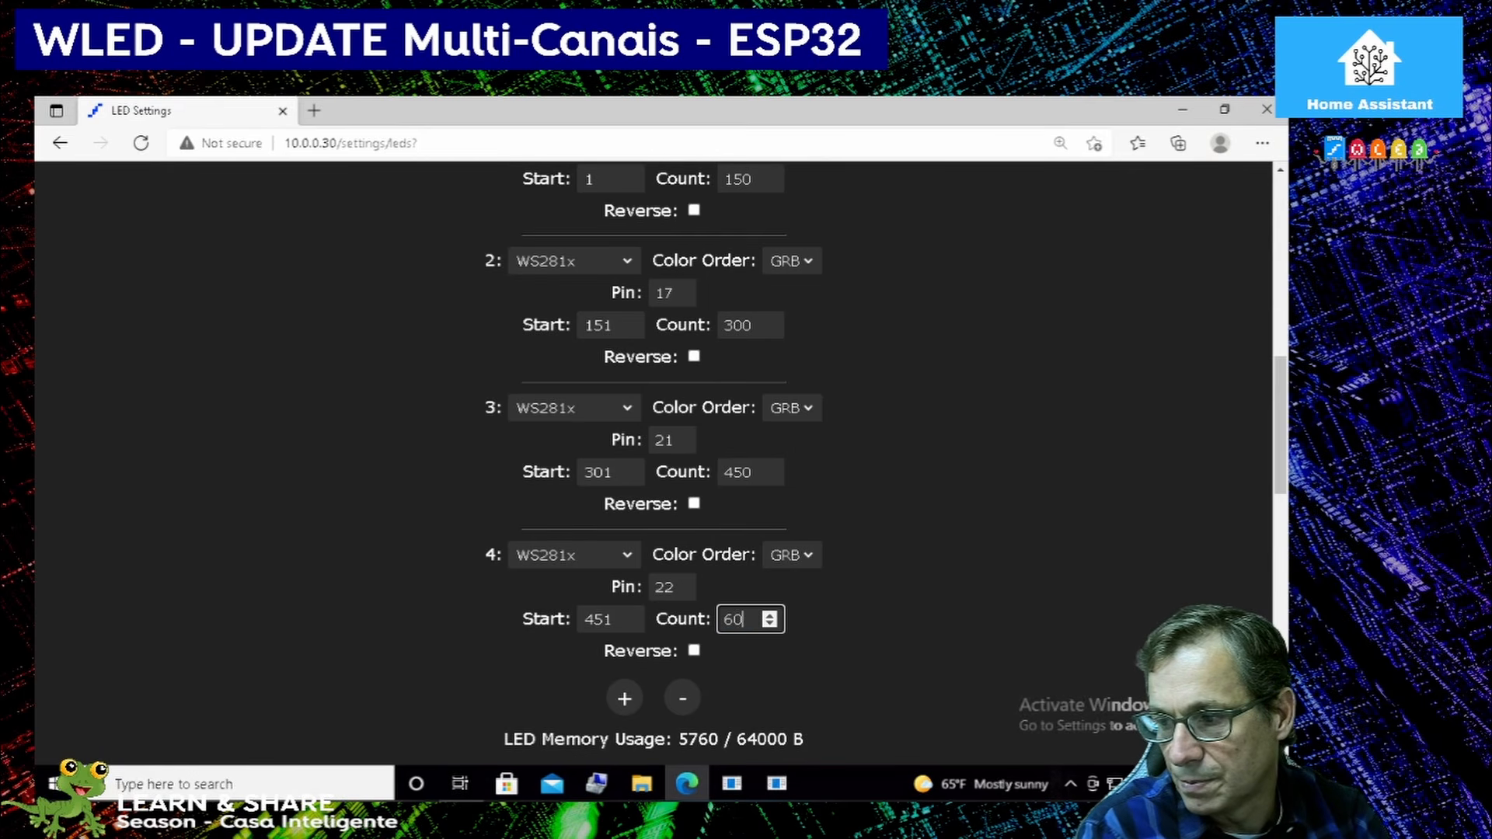
Raise the LED count of output 3 to 451 and remove LED output 4.
{"action": "left_click", "coordinate": [770, 468]}
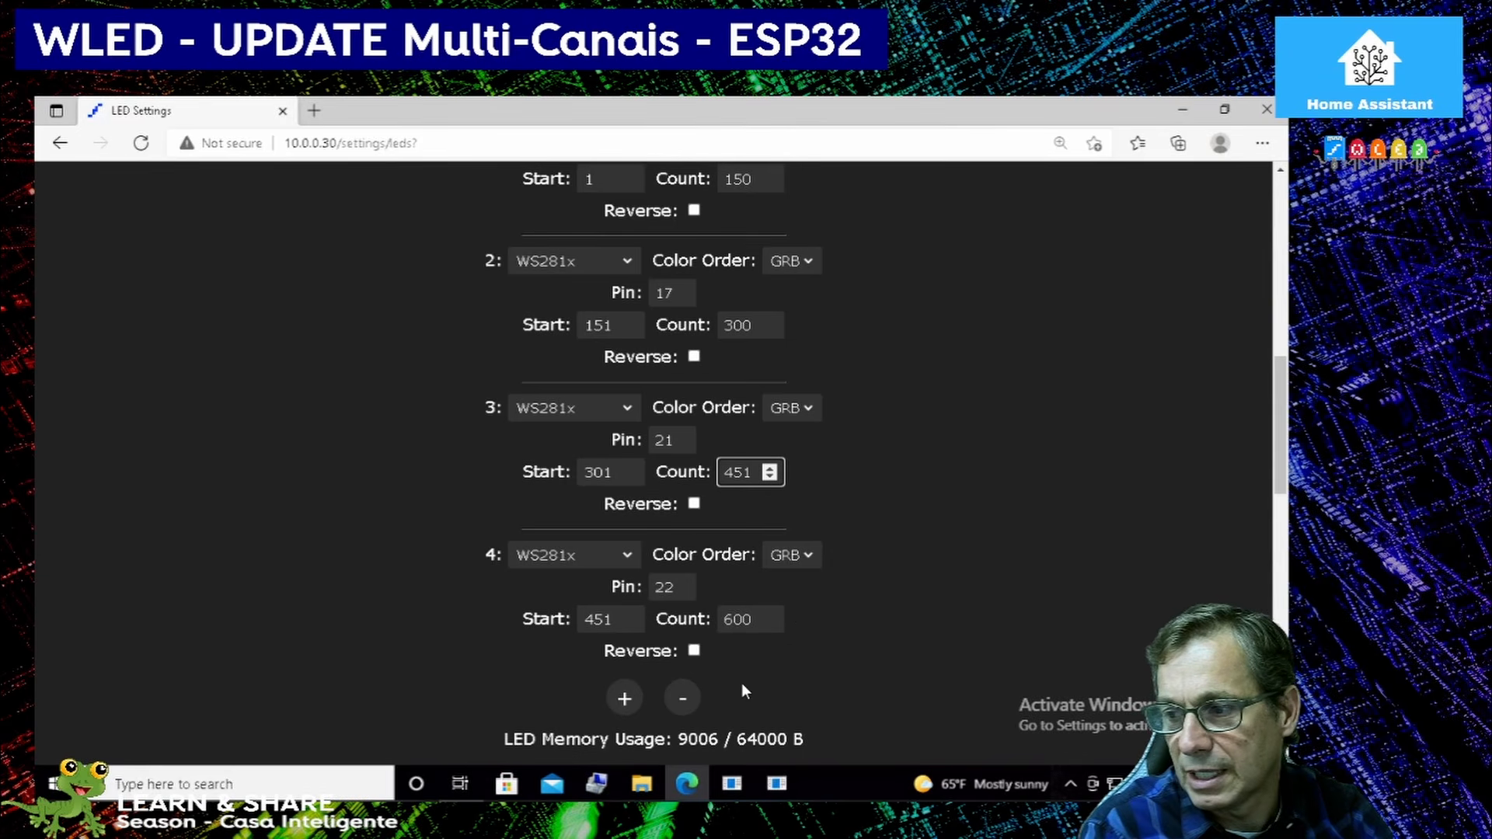
{"action": "left_click", "coordinate": [683, 699]}
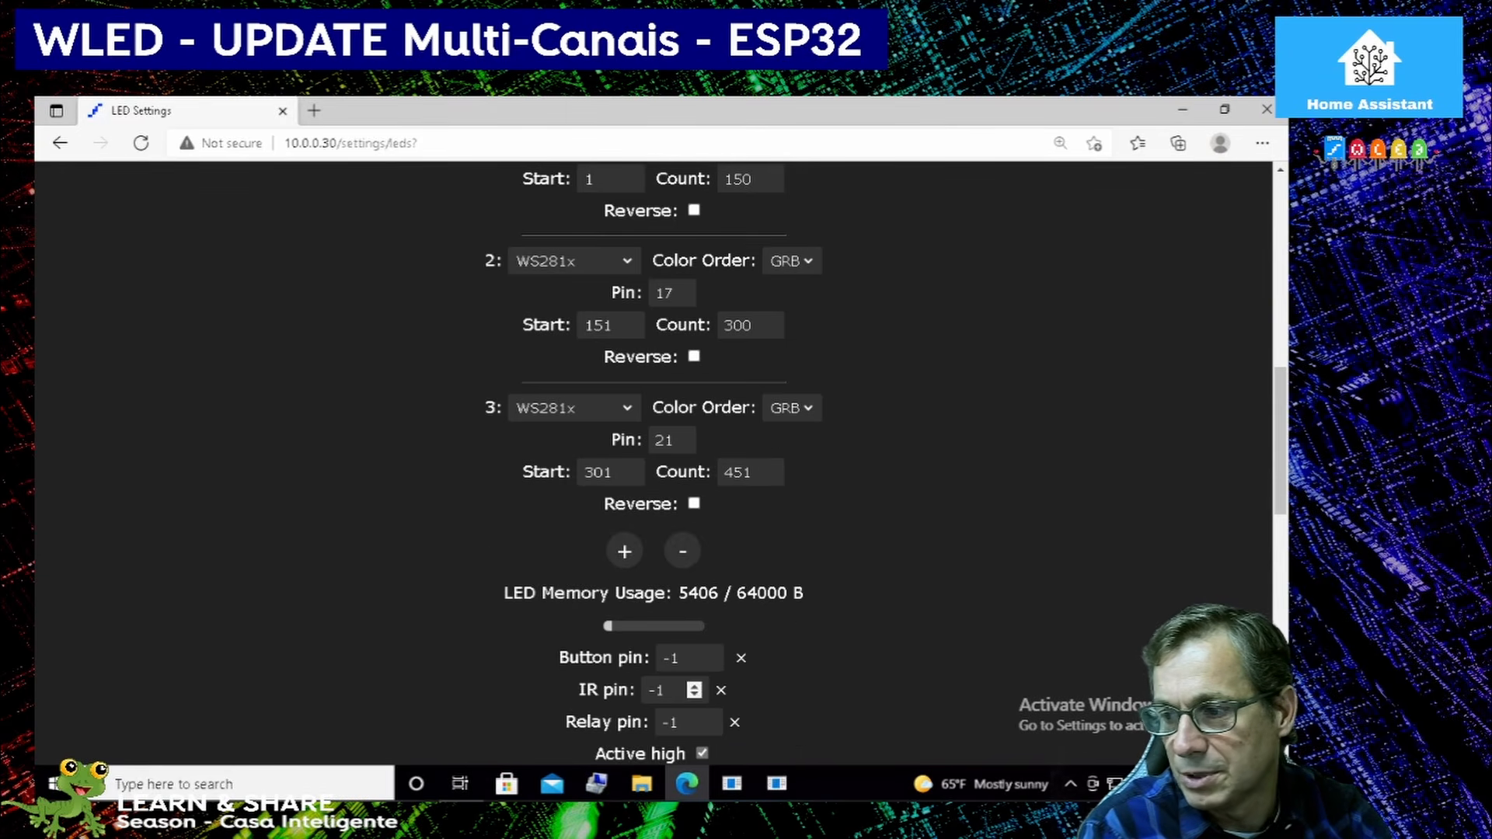
{"action": "scroll", "coordinate": [958, 514], "scroll_direction": "up", "scroll_amount": 2}
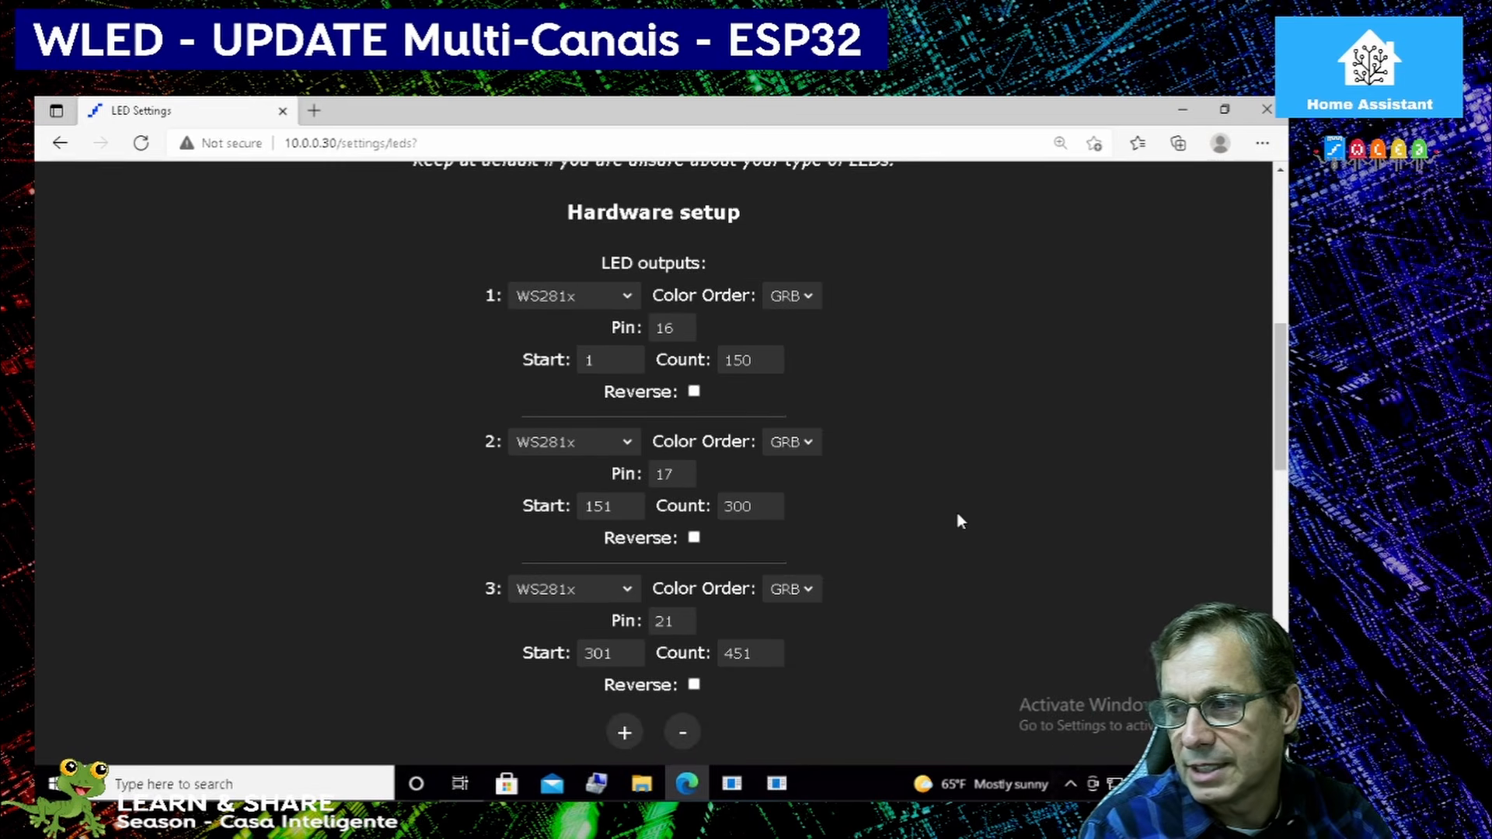
{"action": "scroll", "coordinate": [958, 514], "scroll_direction": "down", "scroll_amount": 1}
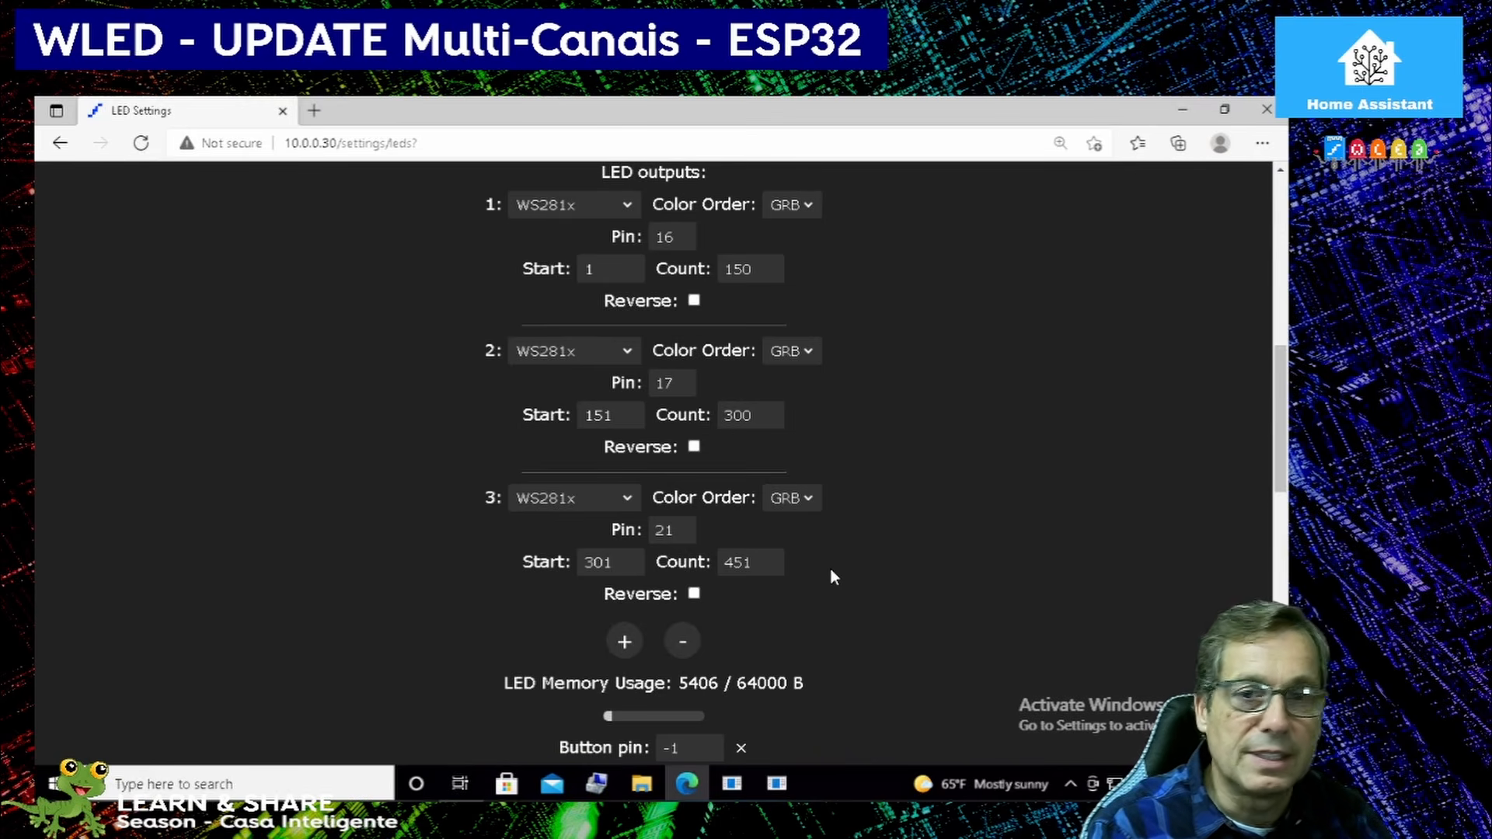
{"action": "scroll", "coordinate": [703, 734], "scroll_direction": "down", "scroll_amount": 15}
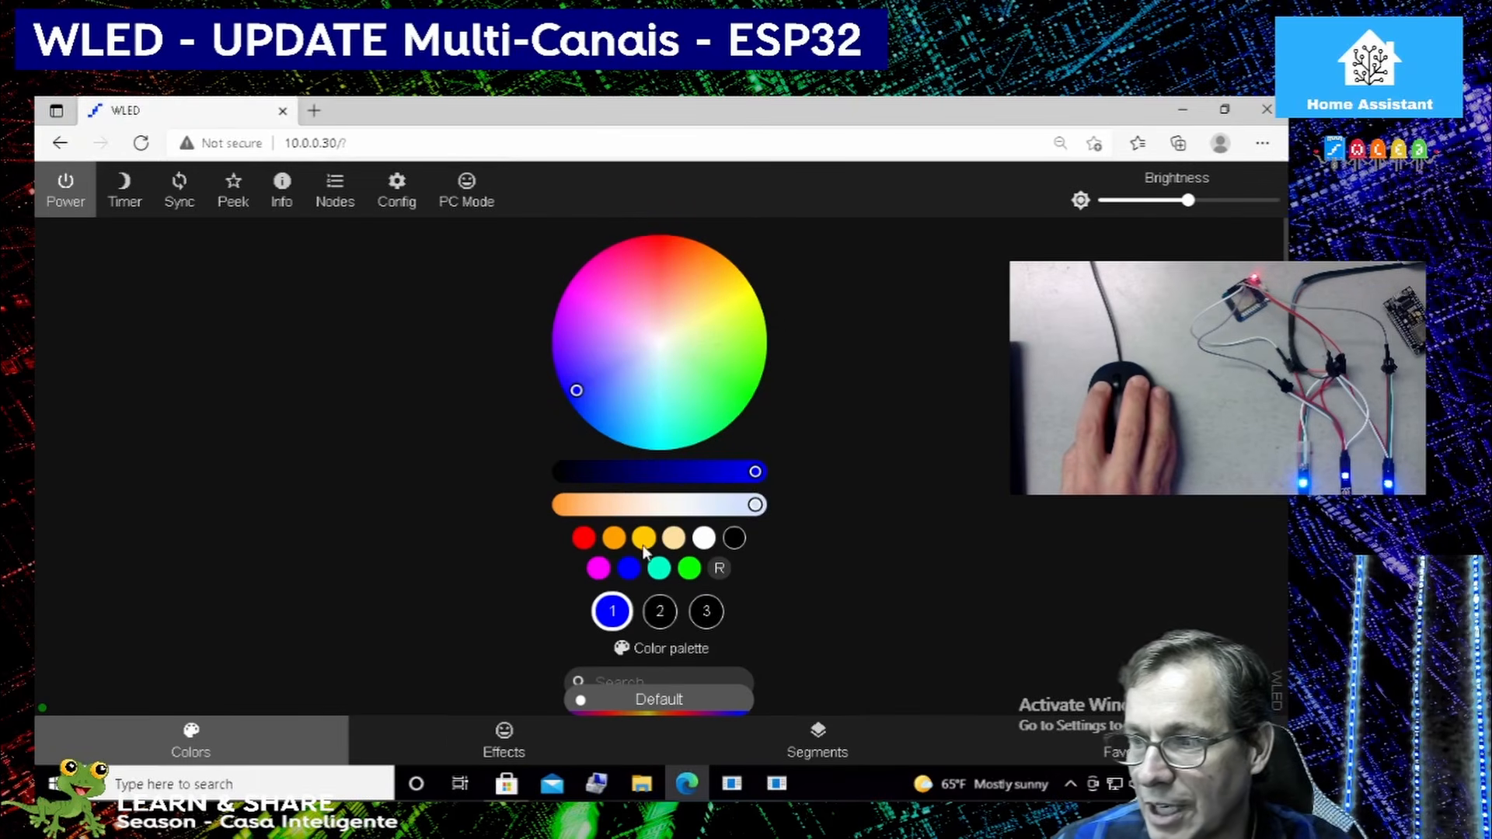
Test the strips with the amber and blue preset colours, finishing with red as the primary colour.
{"action": "left_click", "coordinate": [616, 540]}
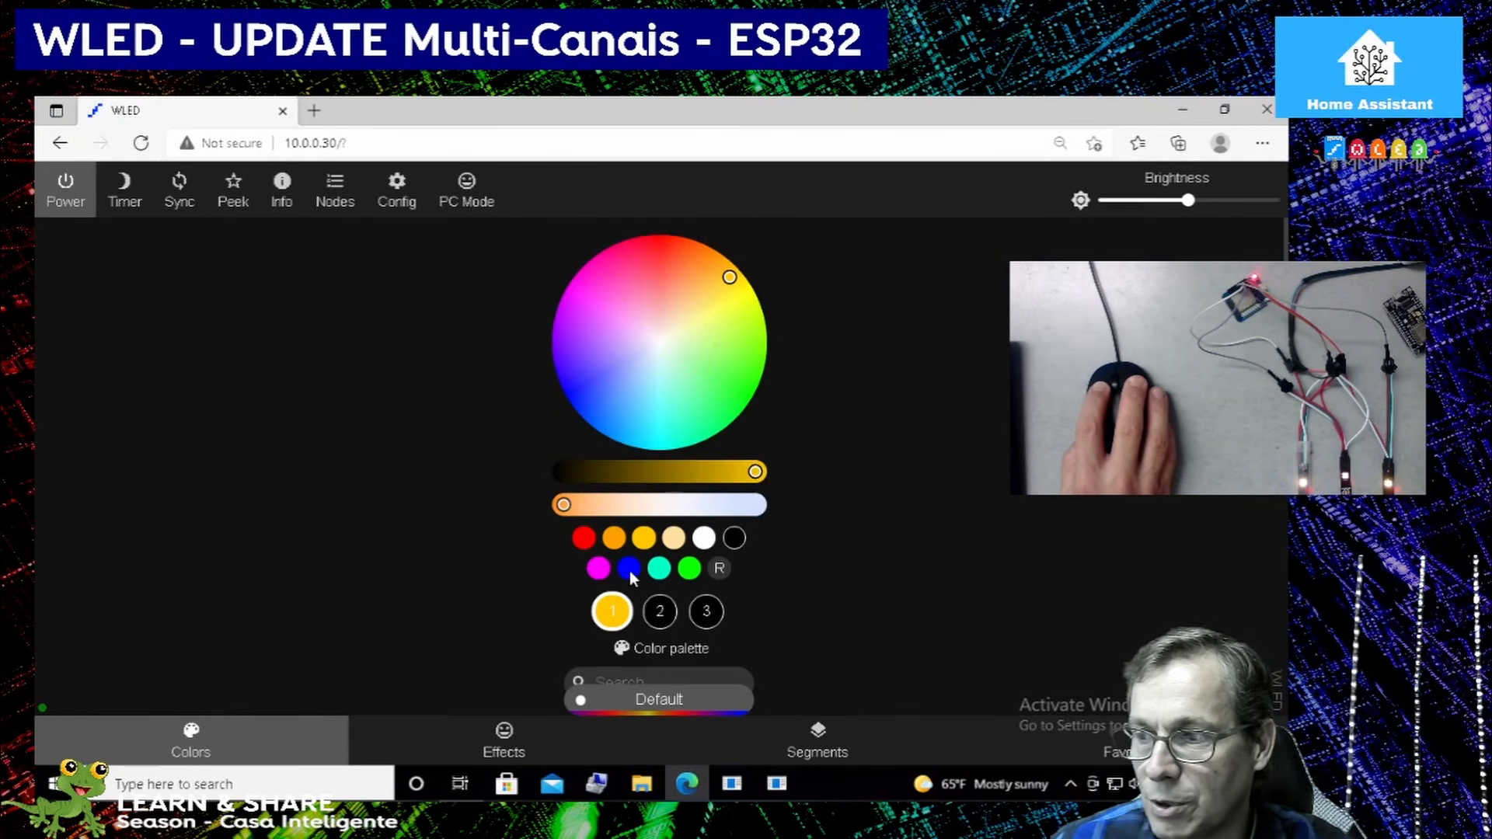
{"action": "left_click", "coordinate": [630, 570]}
{"action": "left_click", "coordinate": [584, 538]}
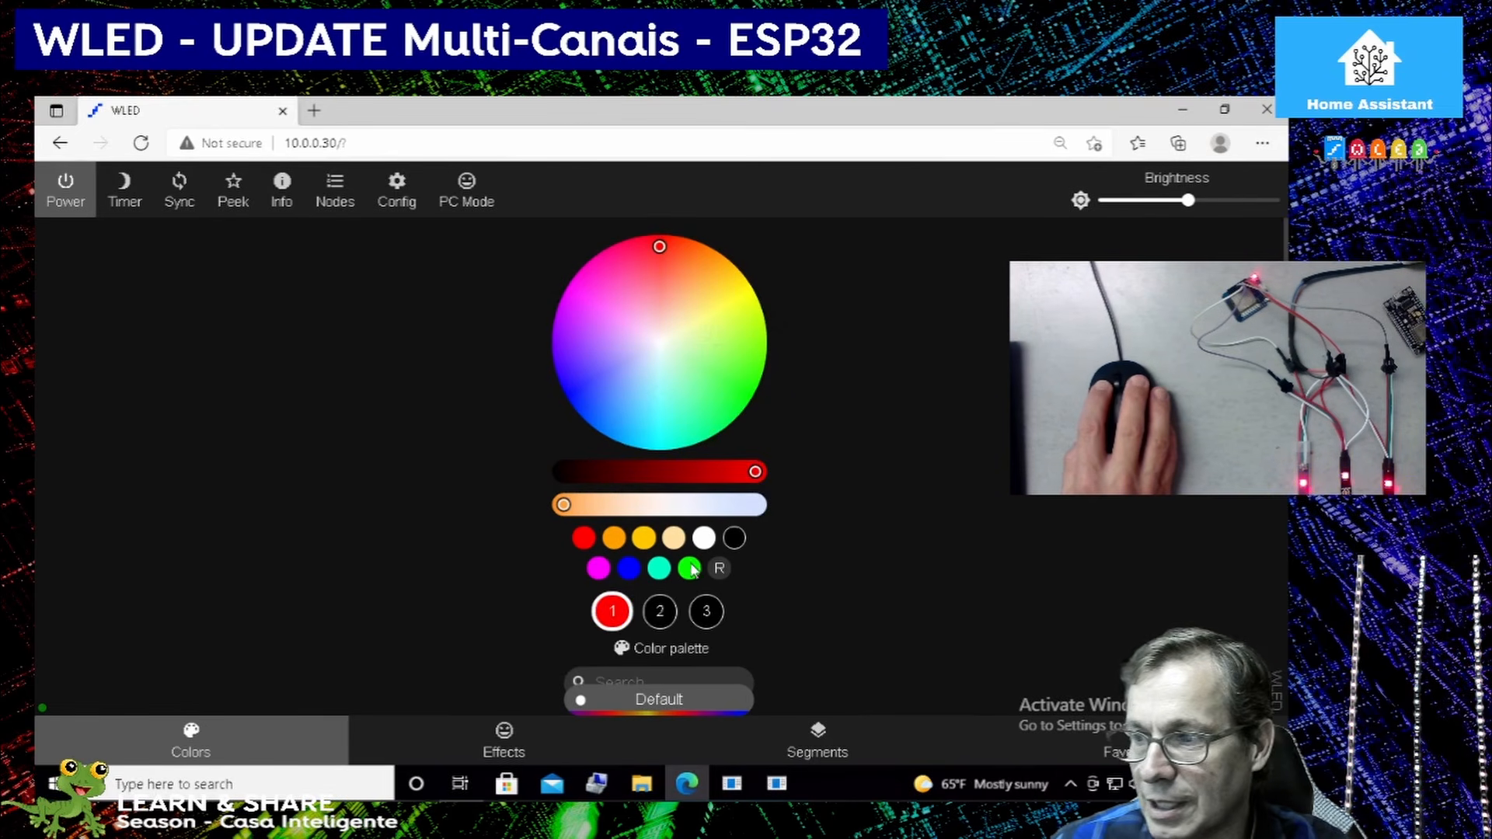
Try the Aurora and Candle effects on the LED strips.
{"action": "left_click", "coordinate": [503, 740]}
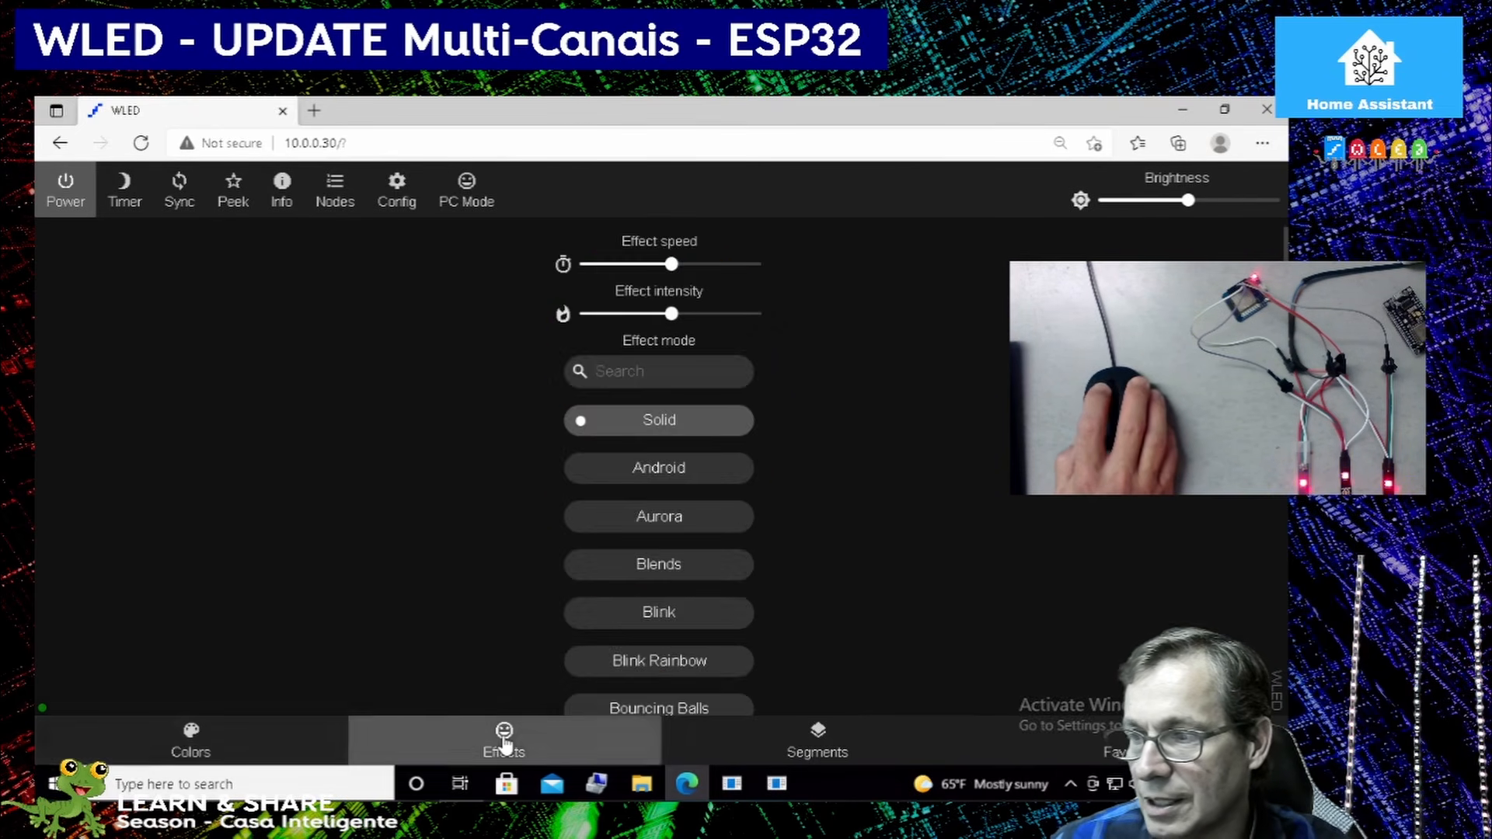
{"action": "left_click", "coordinate": [673, 522]}
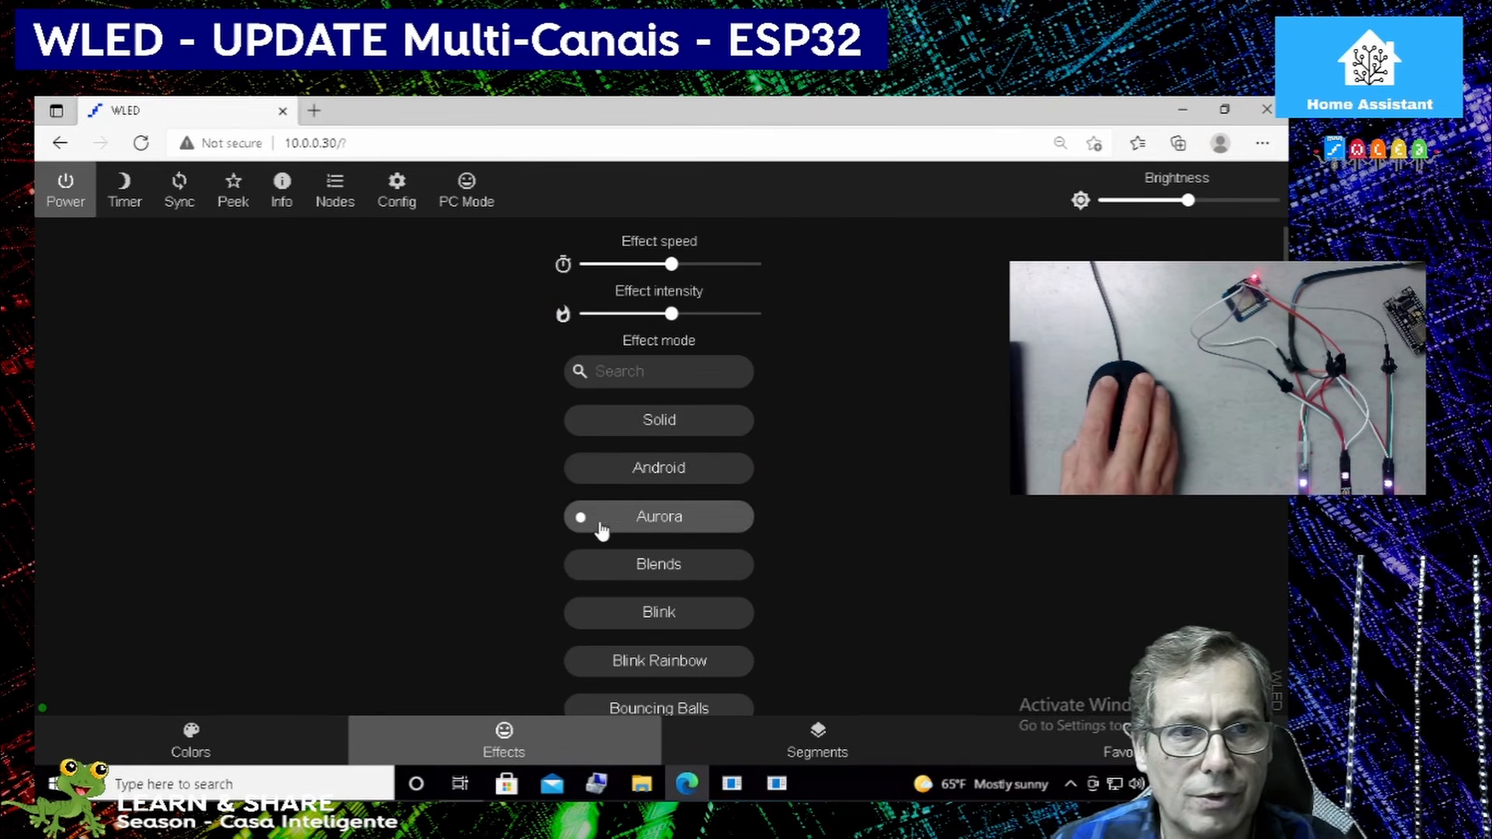
{"action": "scroll", "coordinate": [442, 585], "scroll_direction": "down", "scroll_amount": 3}
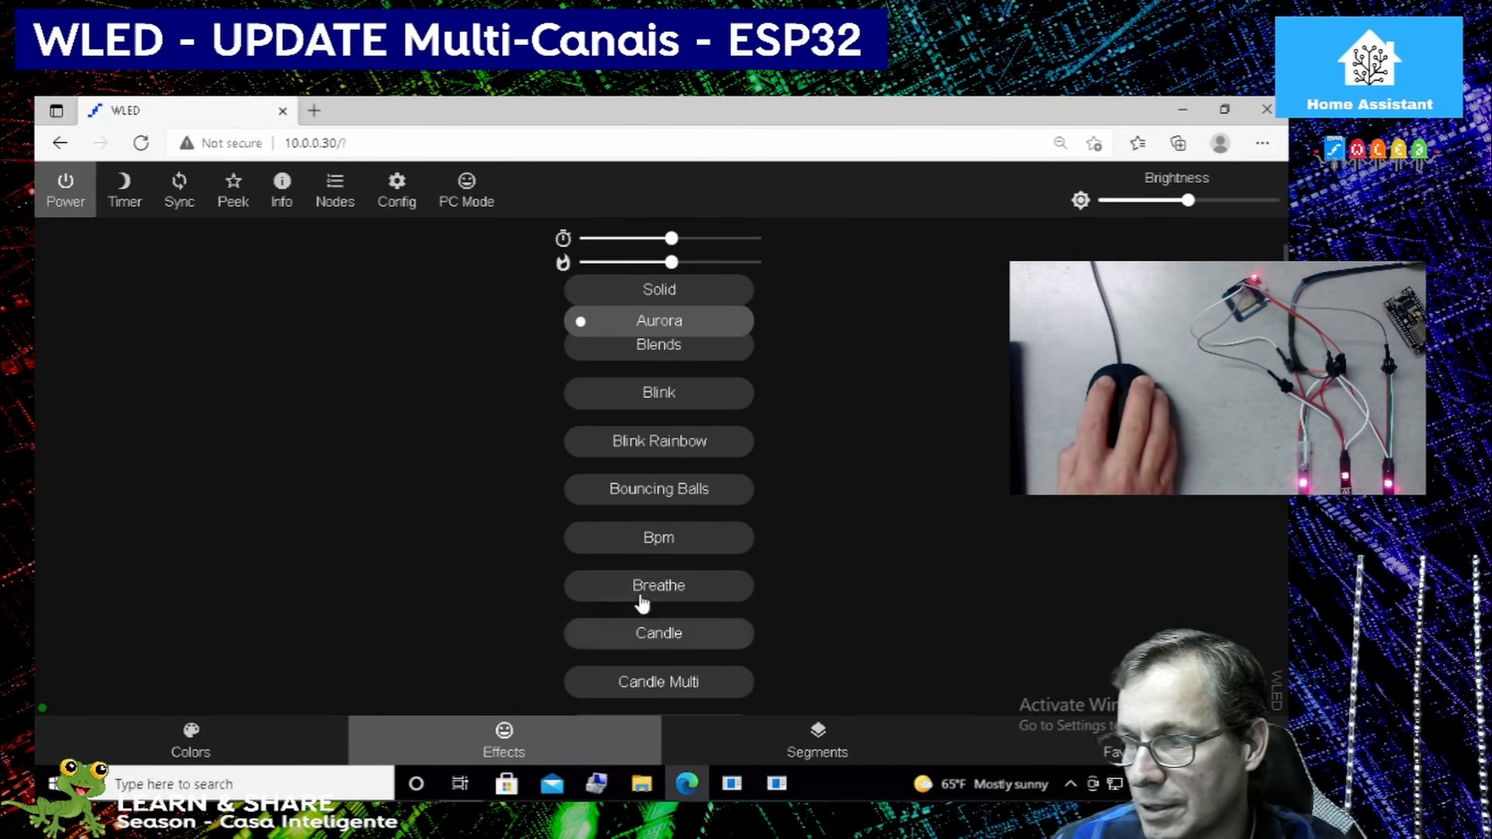
{"action": "left_click", "coordinate": [653, 595]}
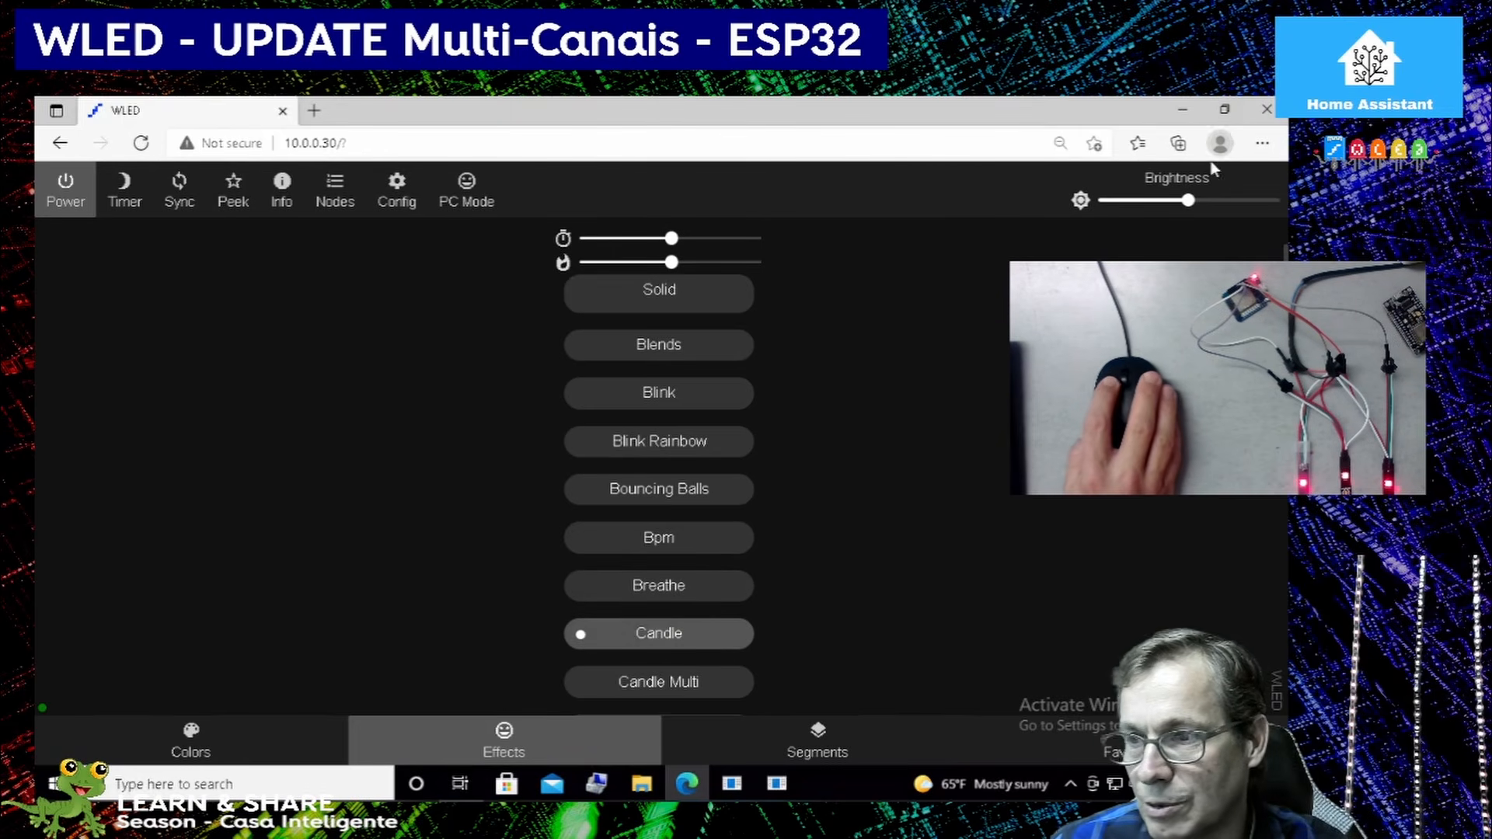
Run the Chase Rainbow effect at maximum brightness and turn on the live Peek preview.
{"action": "scroll", "coordinate": [606, 583], "scroll_direction": "down", "scroll_amount": 4}
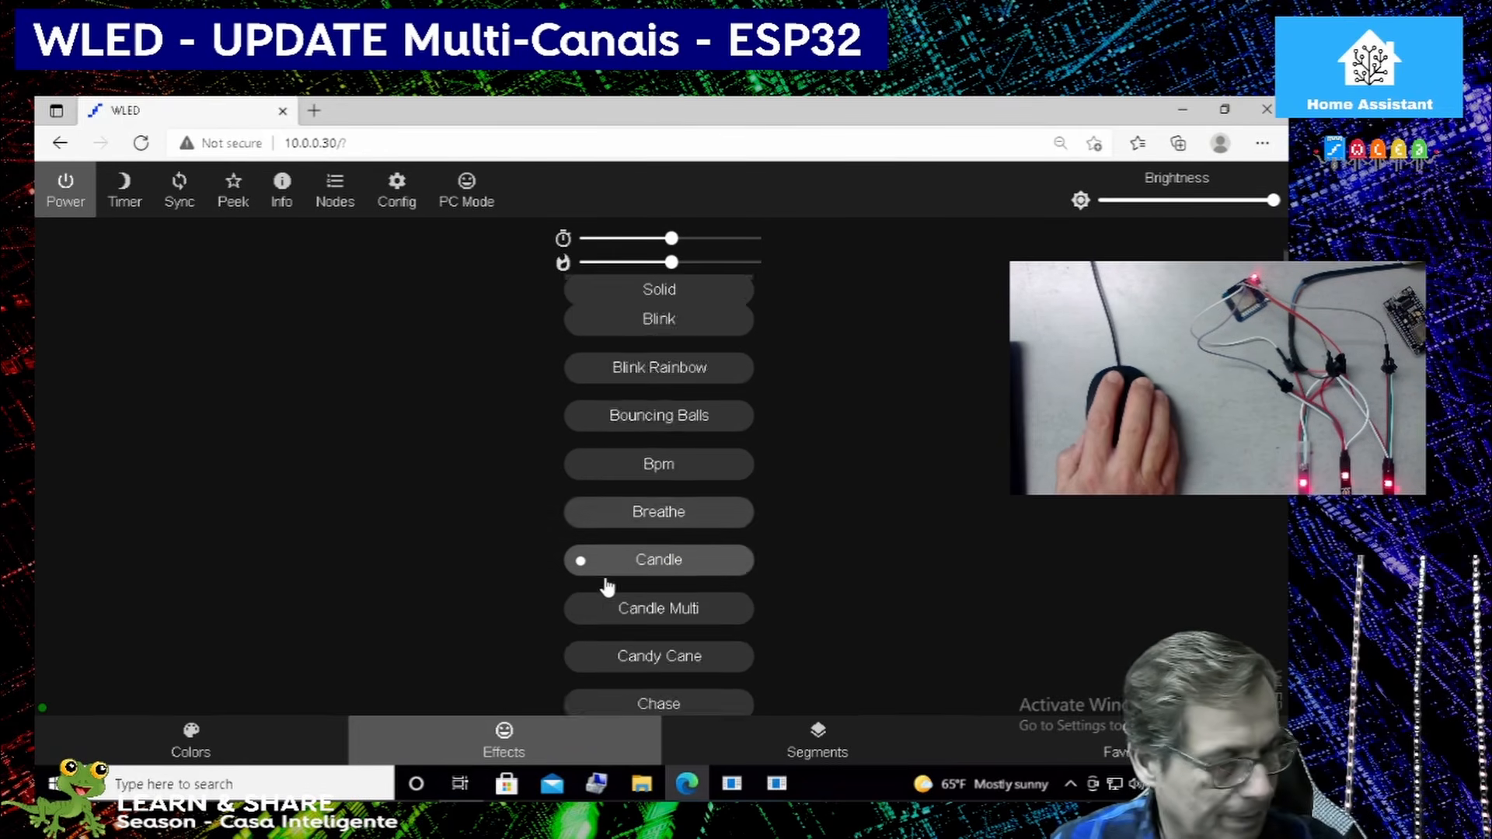
{"action": "left_click", "coordinate": [639, 637]}
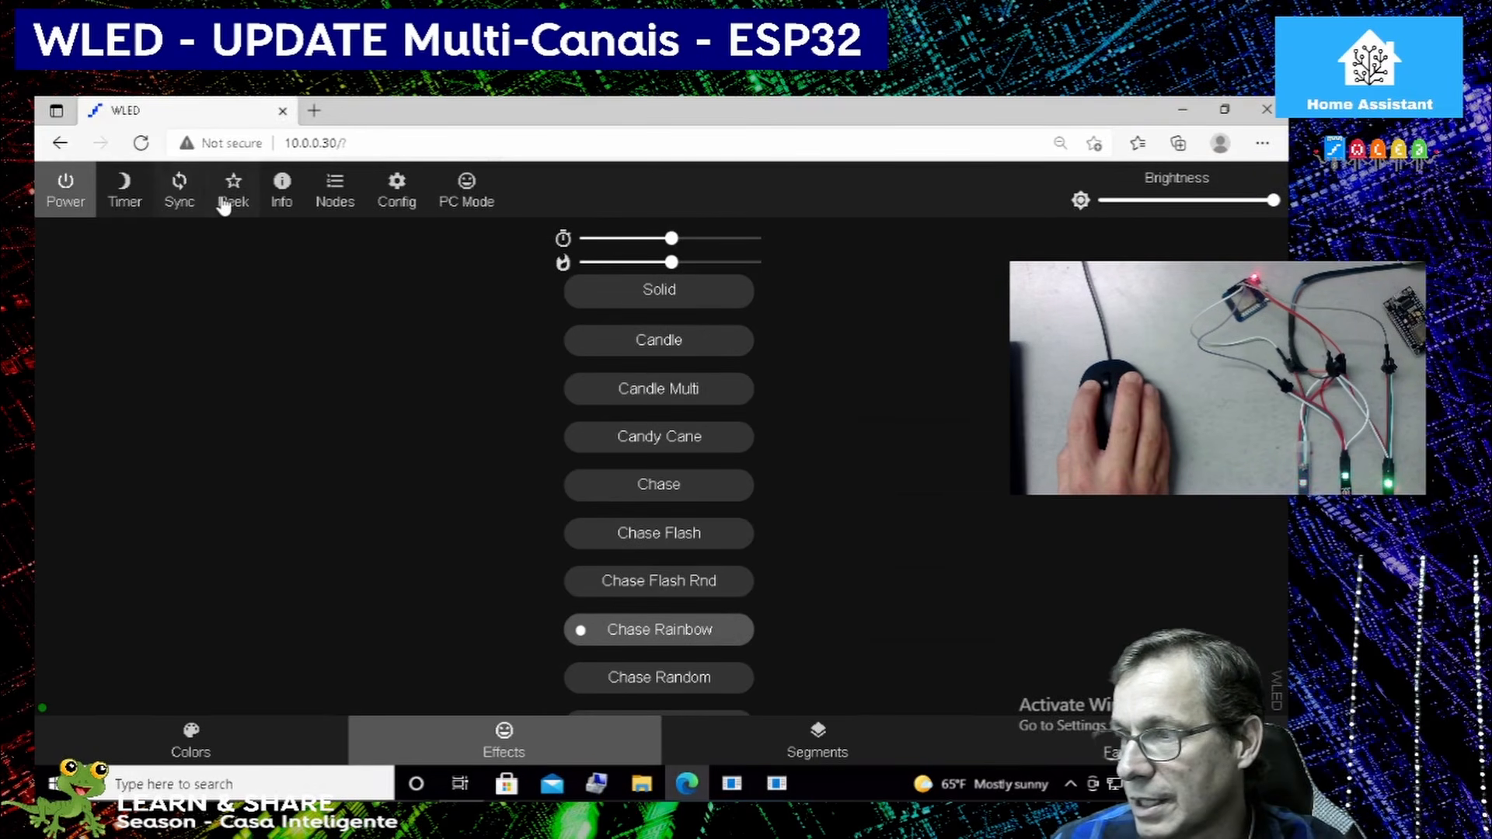
{"action": "left_click", "coordinate": [233, 199]}
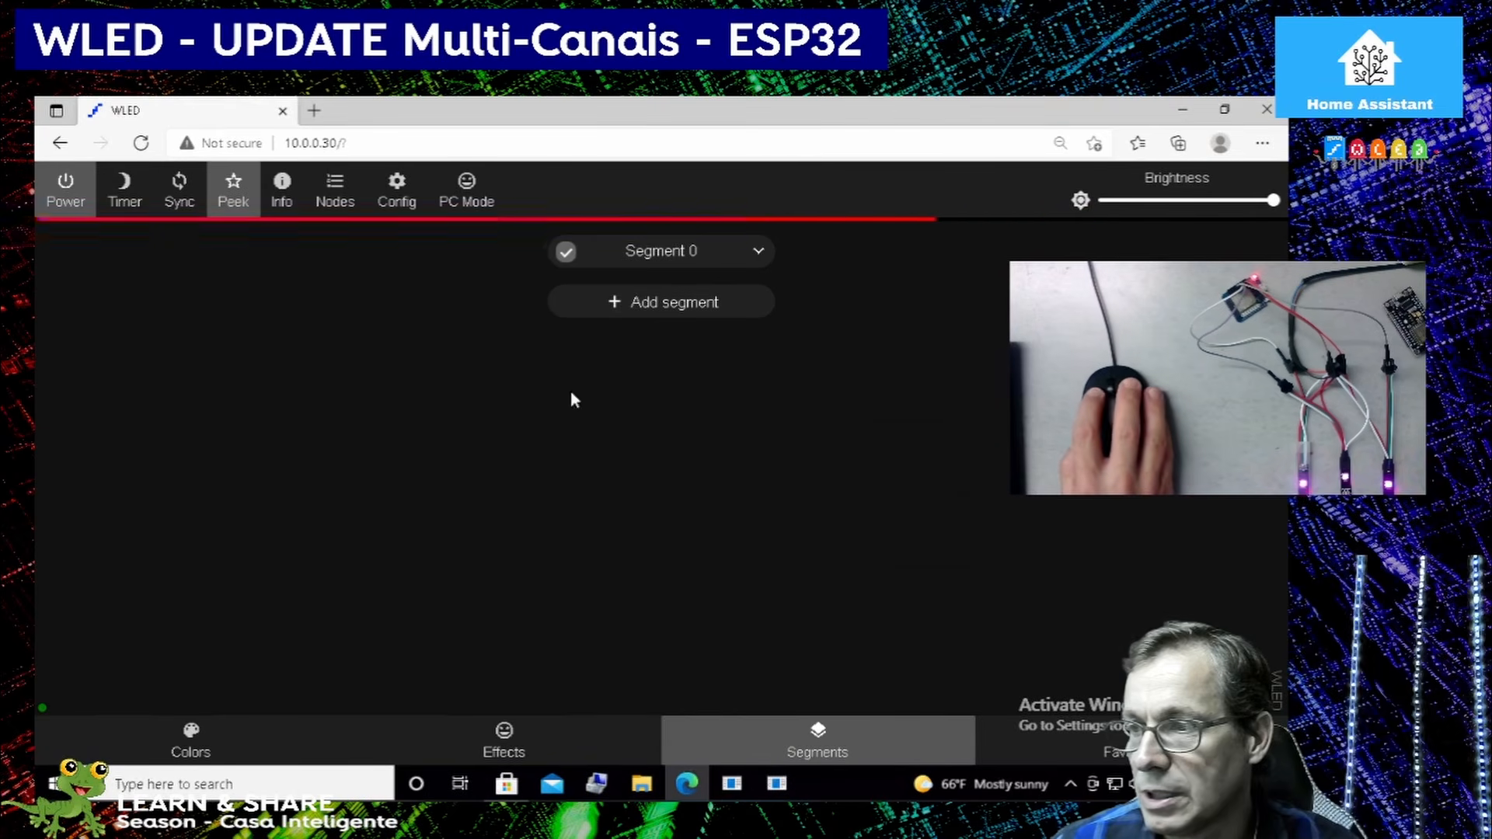
Add a new segment with start LED 1 and stop LED 150.
{"action": "left_click", "coordinate": [606, 305]}
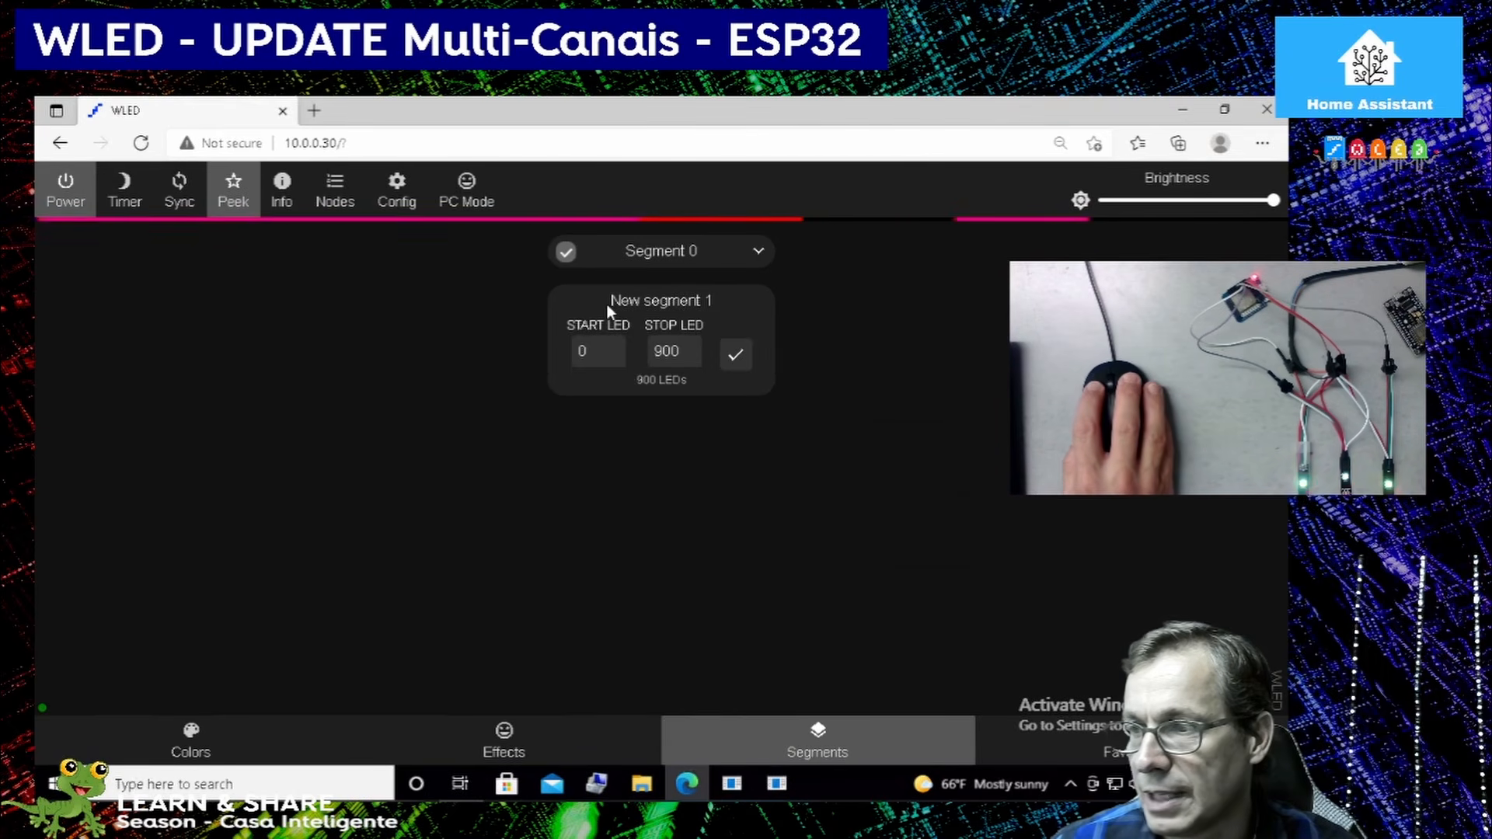
{"action": "left_click_drag", "start_coordinate": [593, 352], "coordinate": [519, 352]}
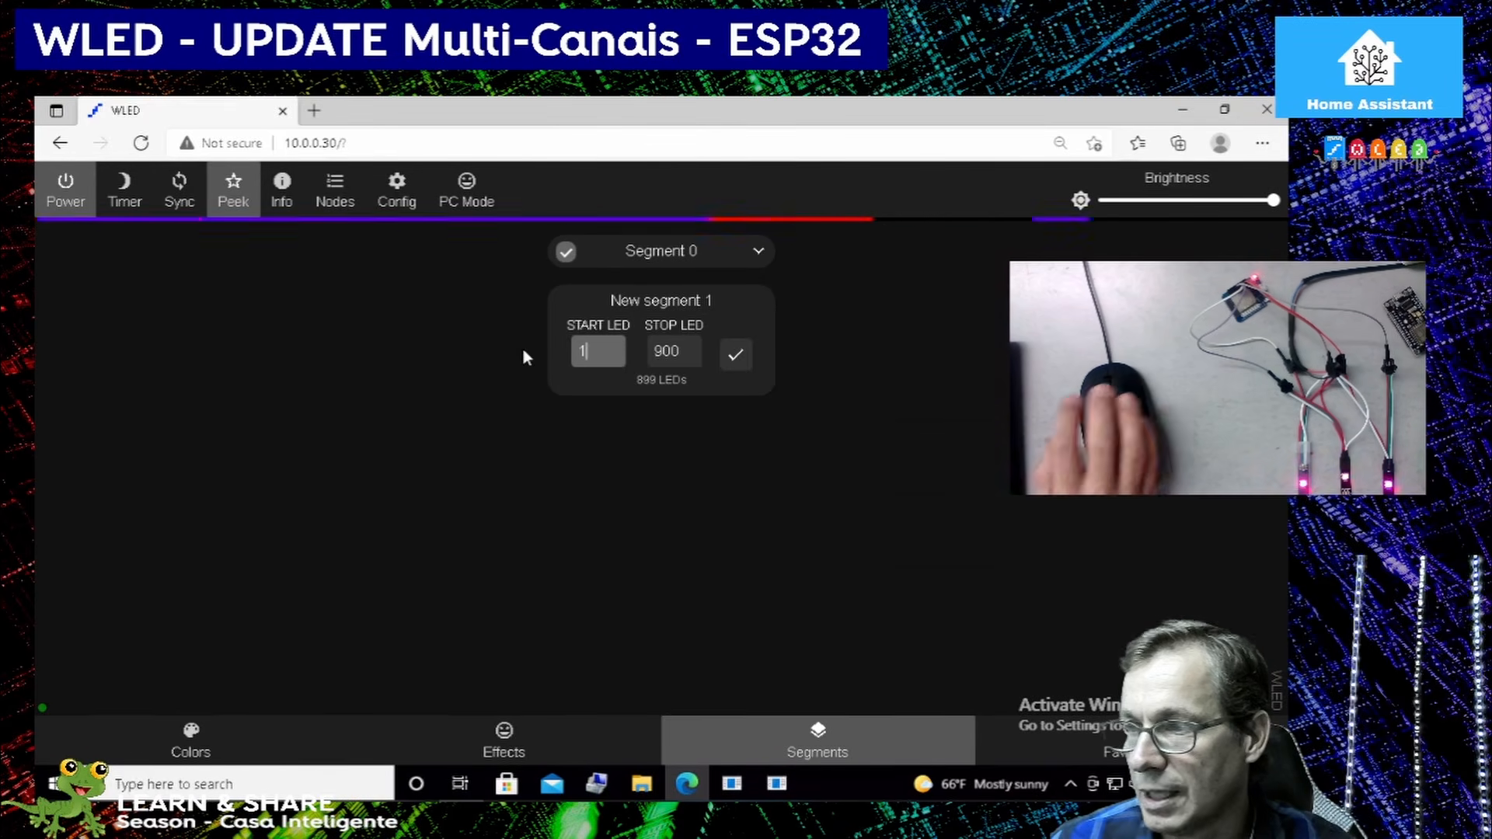
{"action": "type", "text": "1"}
{"action": "key", "text": "Tab"}
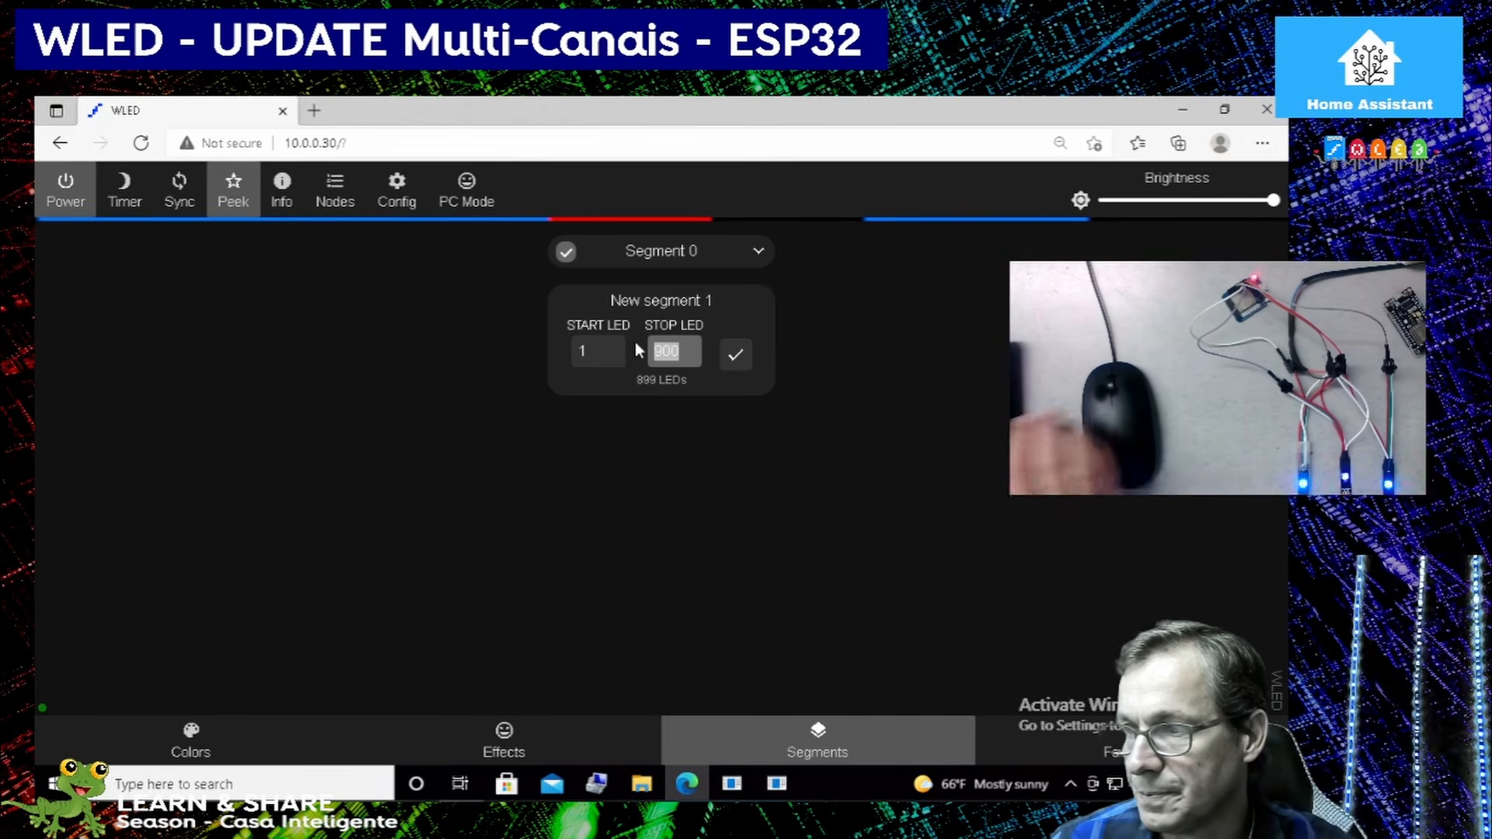
{"action": "type", "text": "015"}
{"action": "double_click", "coordinate": [667, 351]}
{"action": "type", "text": "15"}
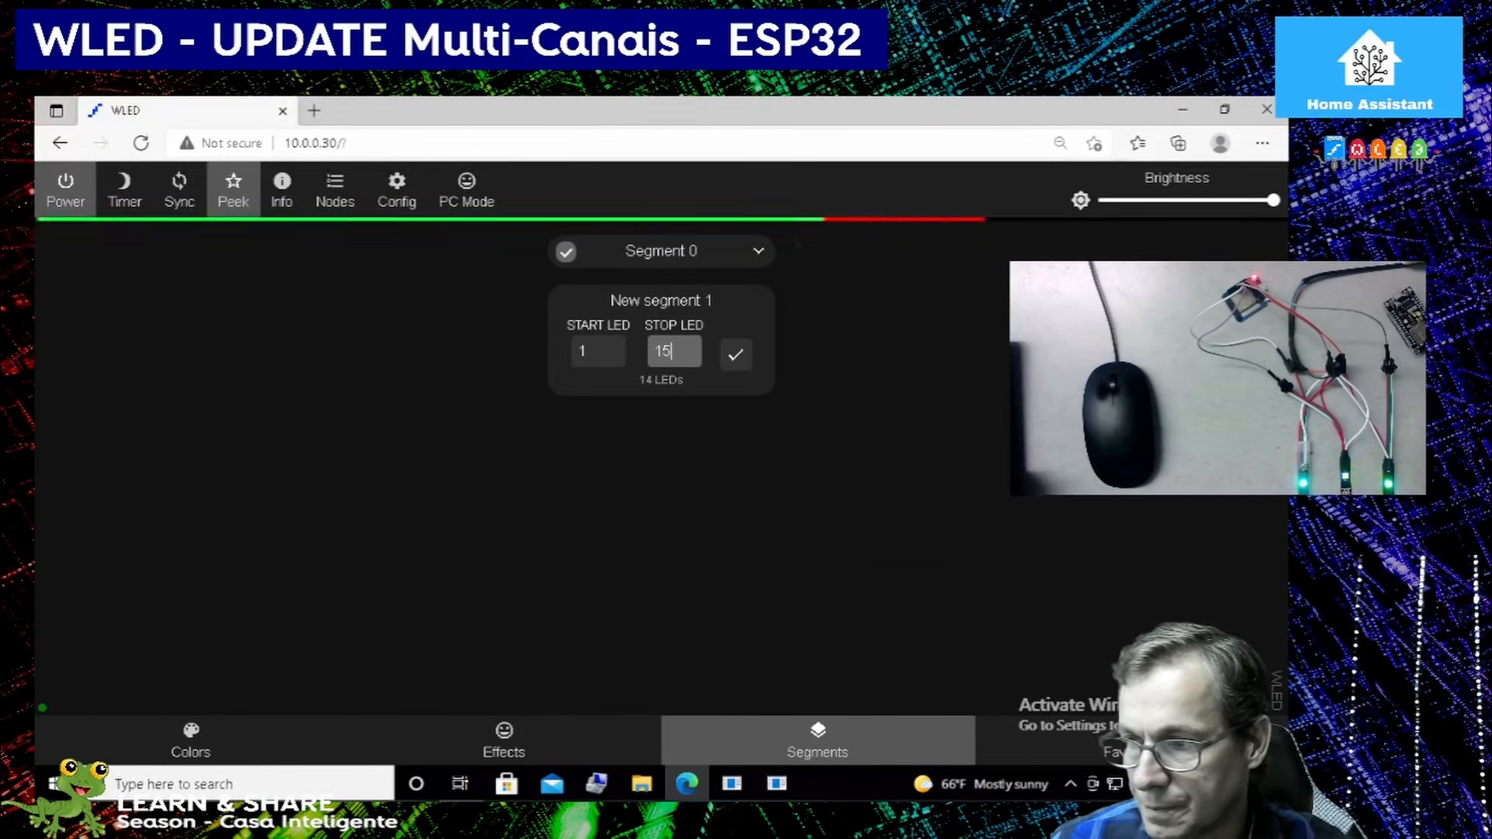
{"action": "type", "text": "0"}
{"action": "left_click", "coordinate": [733, 357]}
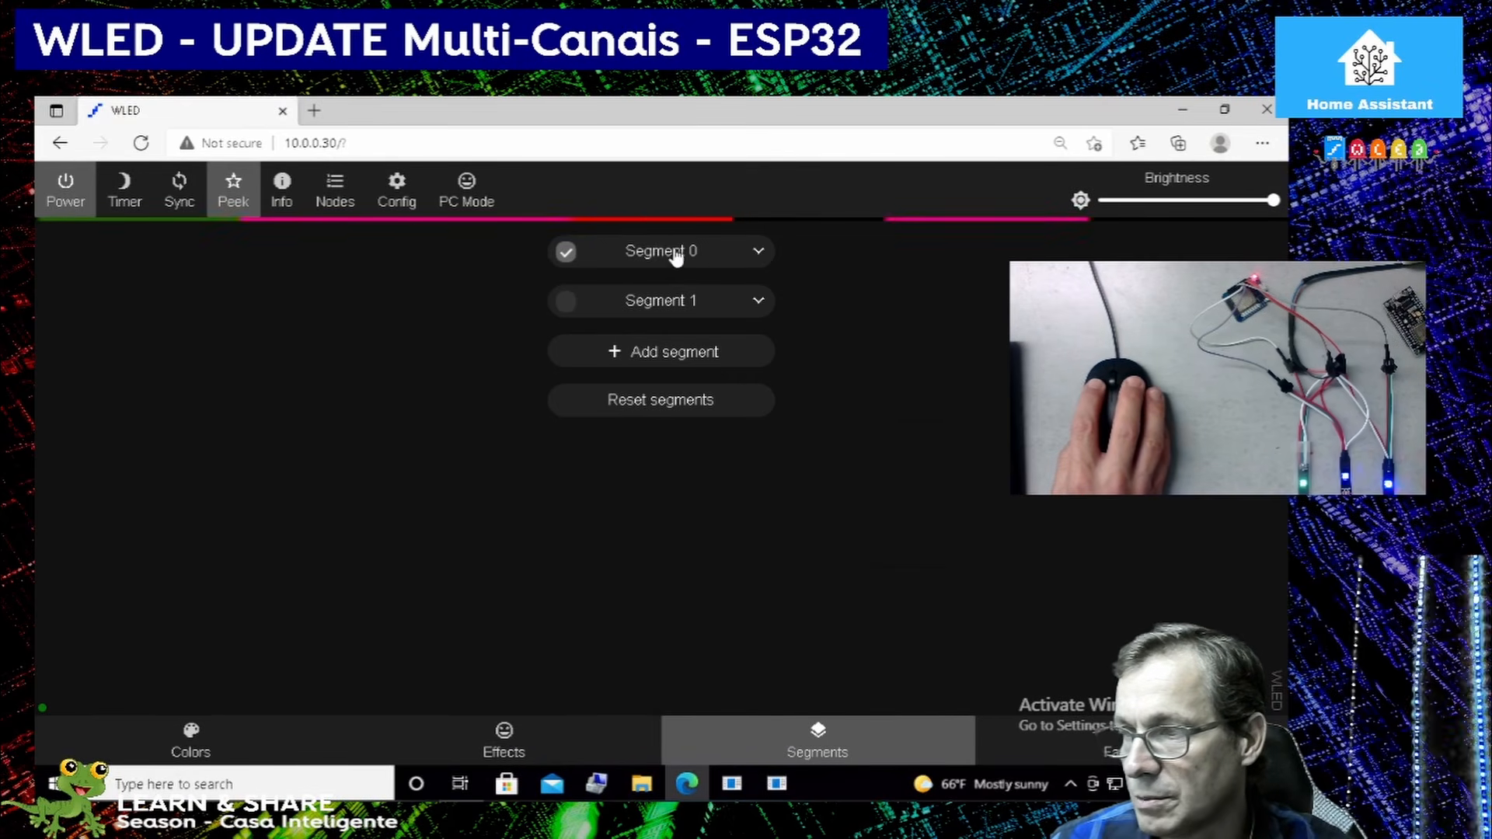
Limit Segment 0 to start LED 1 and stop LED 150, apply the range and collapse its settings.
{"action": "left_click", "coordinate": [758, 254]}
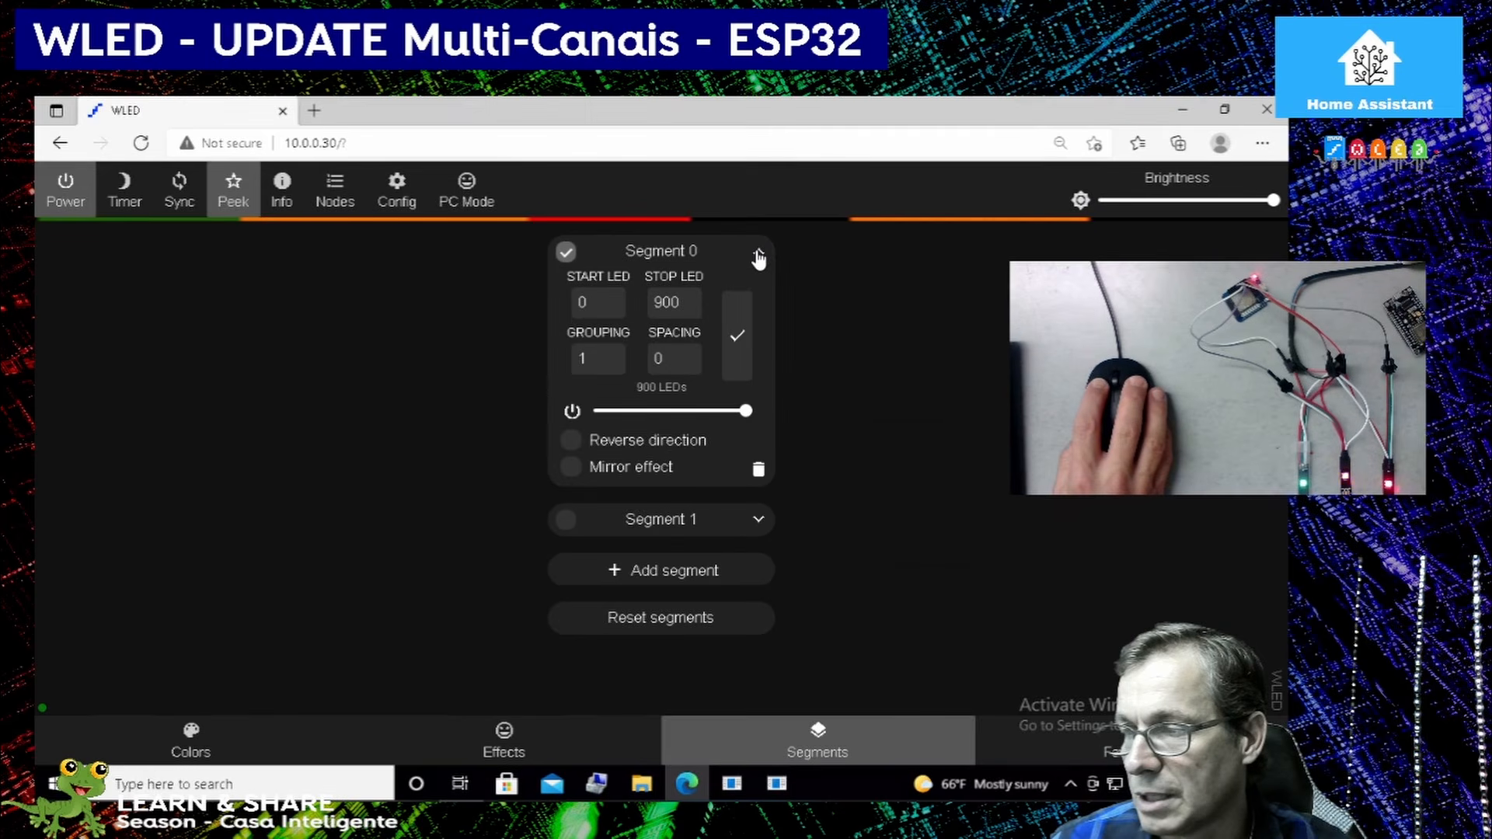
{"action": "left_click", "coordinate": [597, 307]}
{"action": "left_click_drag", "start_coordinate": [596, 304], "coordinate": [564, 302]}
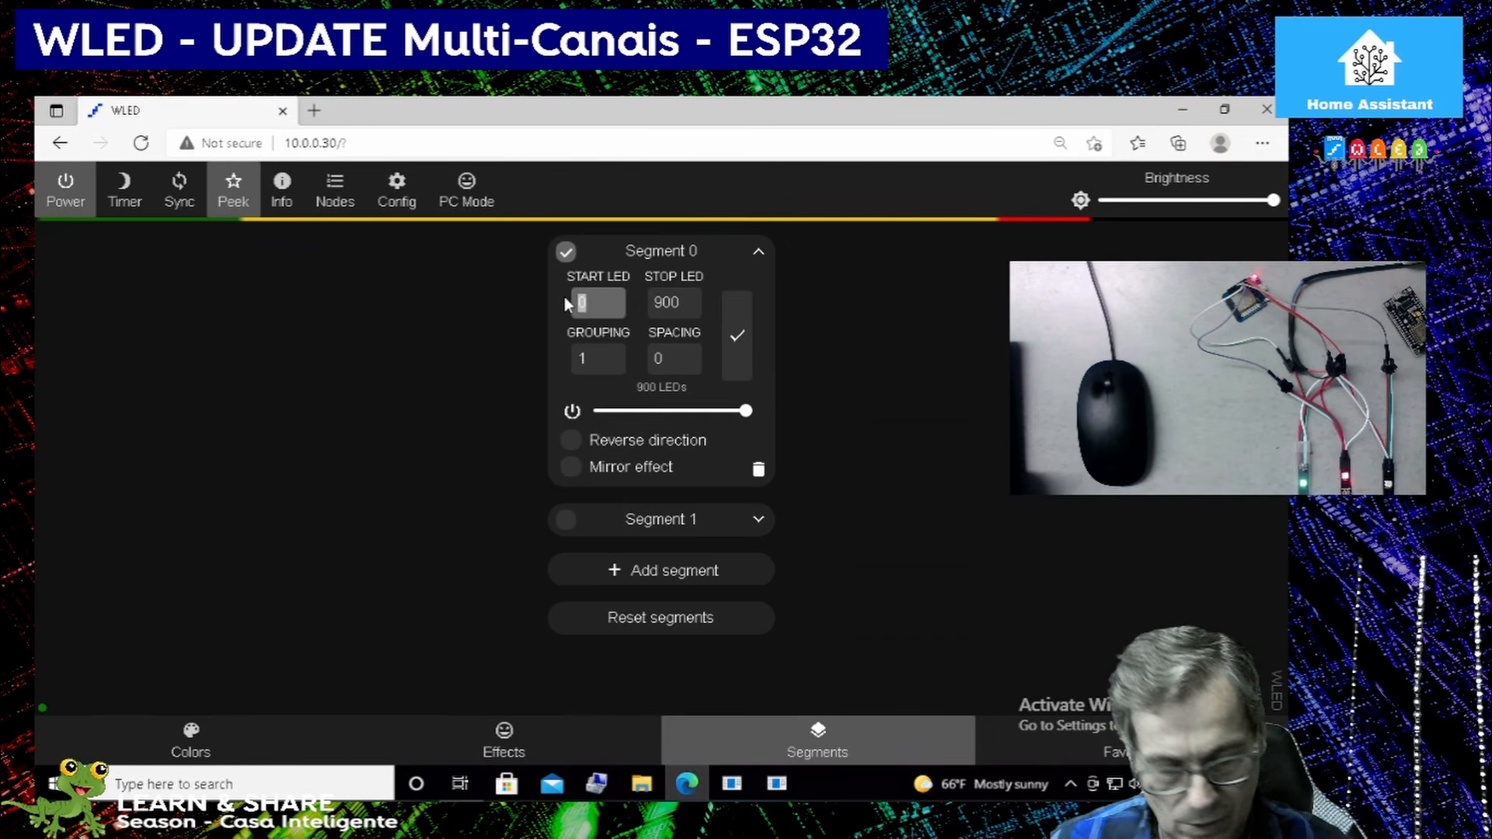
{"action": "type", "text": "1"}
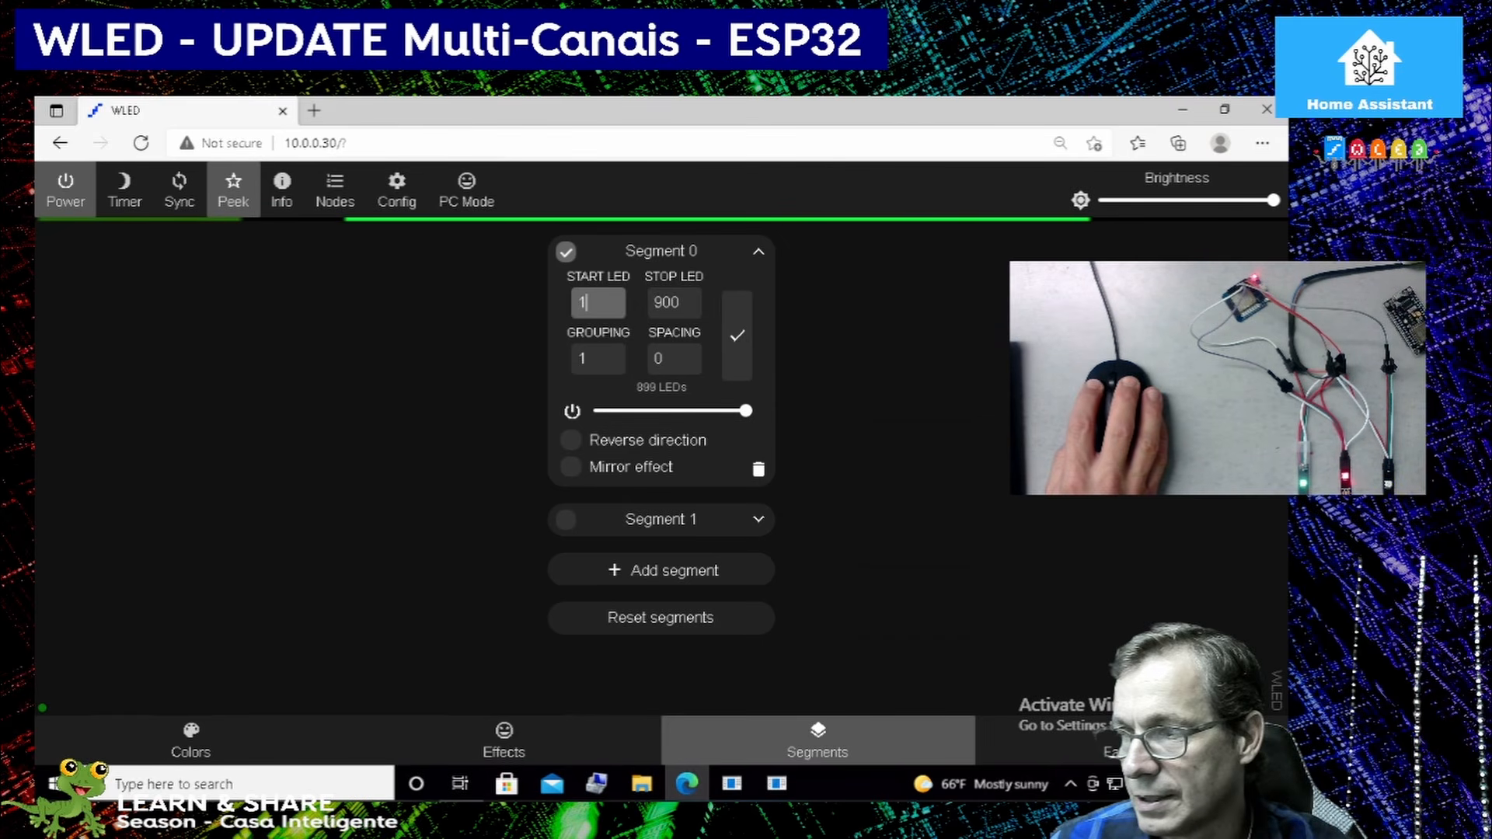
{"action": "key", "text": "Tab"}
{"action": "type", "text": "150"}
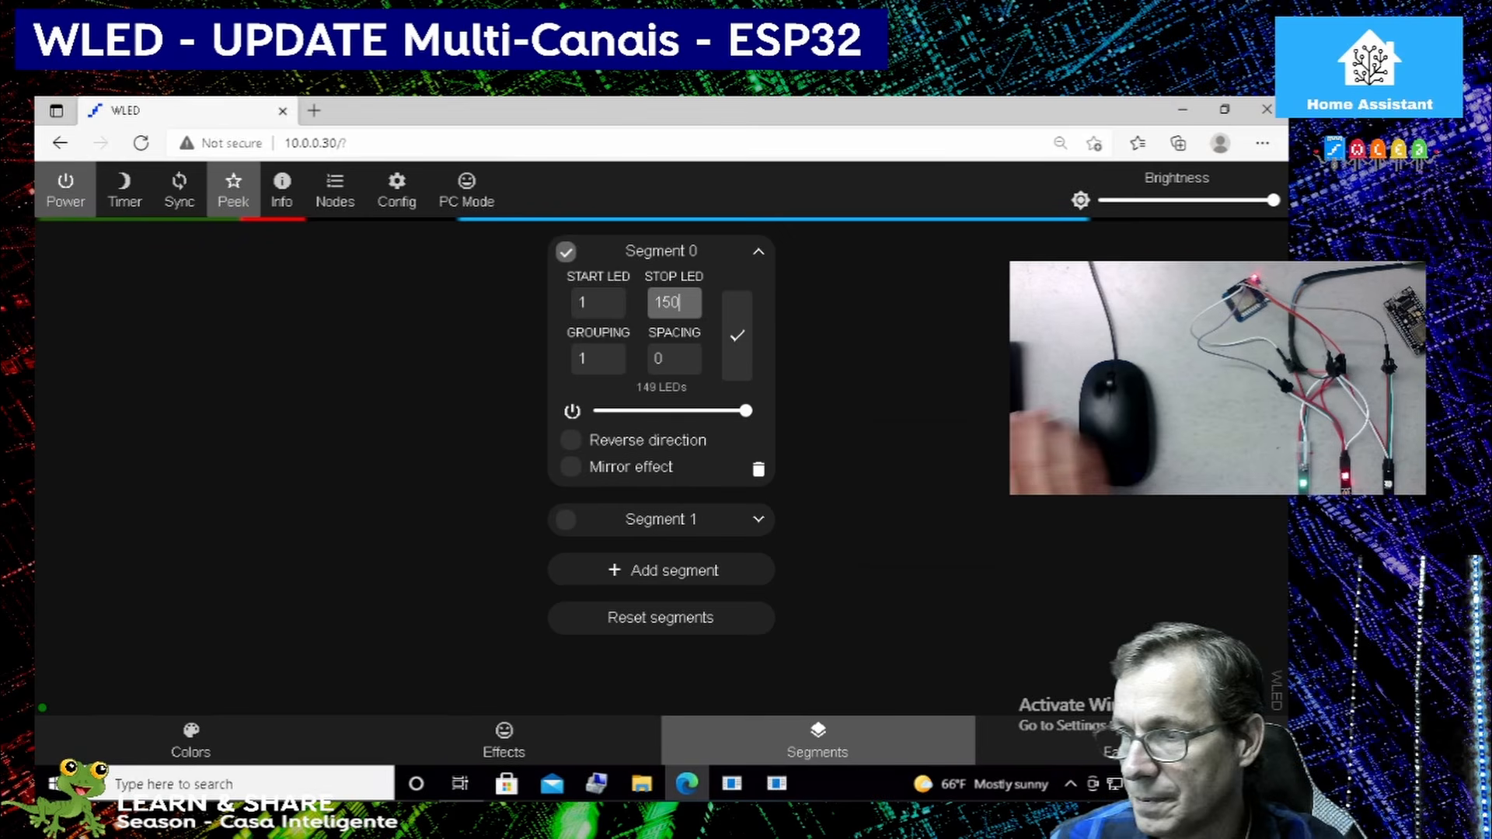
{"action": "left_click", "coordinate": [740, 337]}
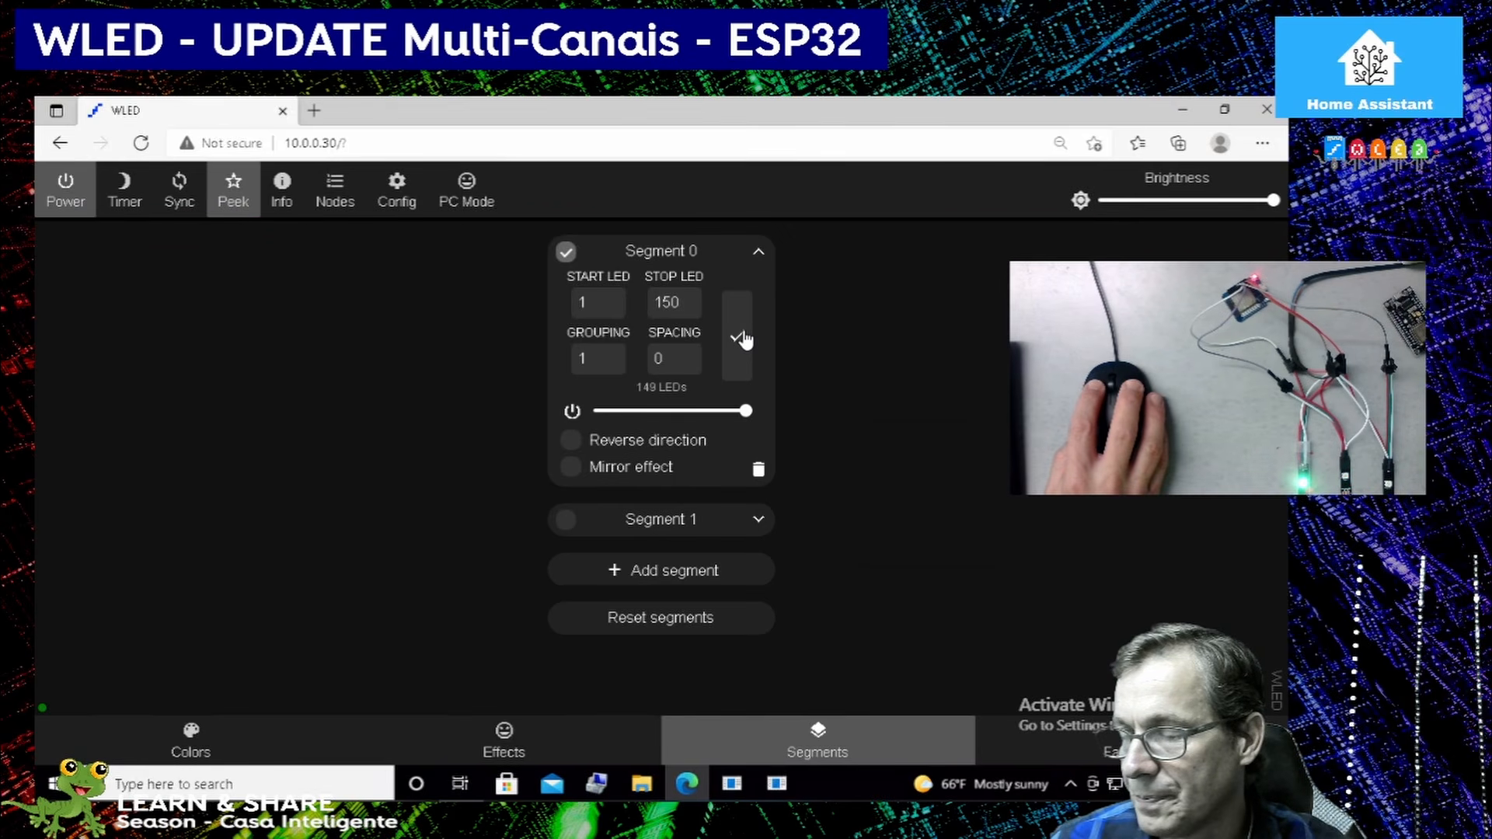
{"action": "left_click", "coordinate": [758, 255]}
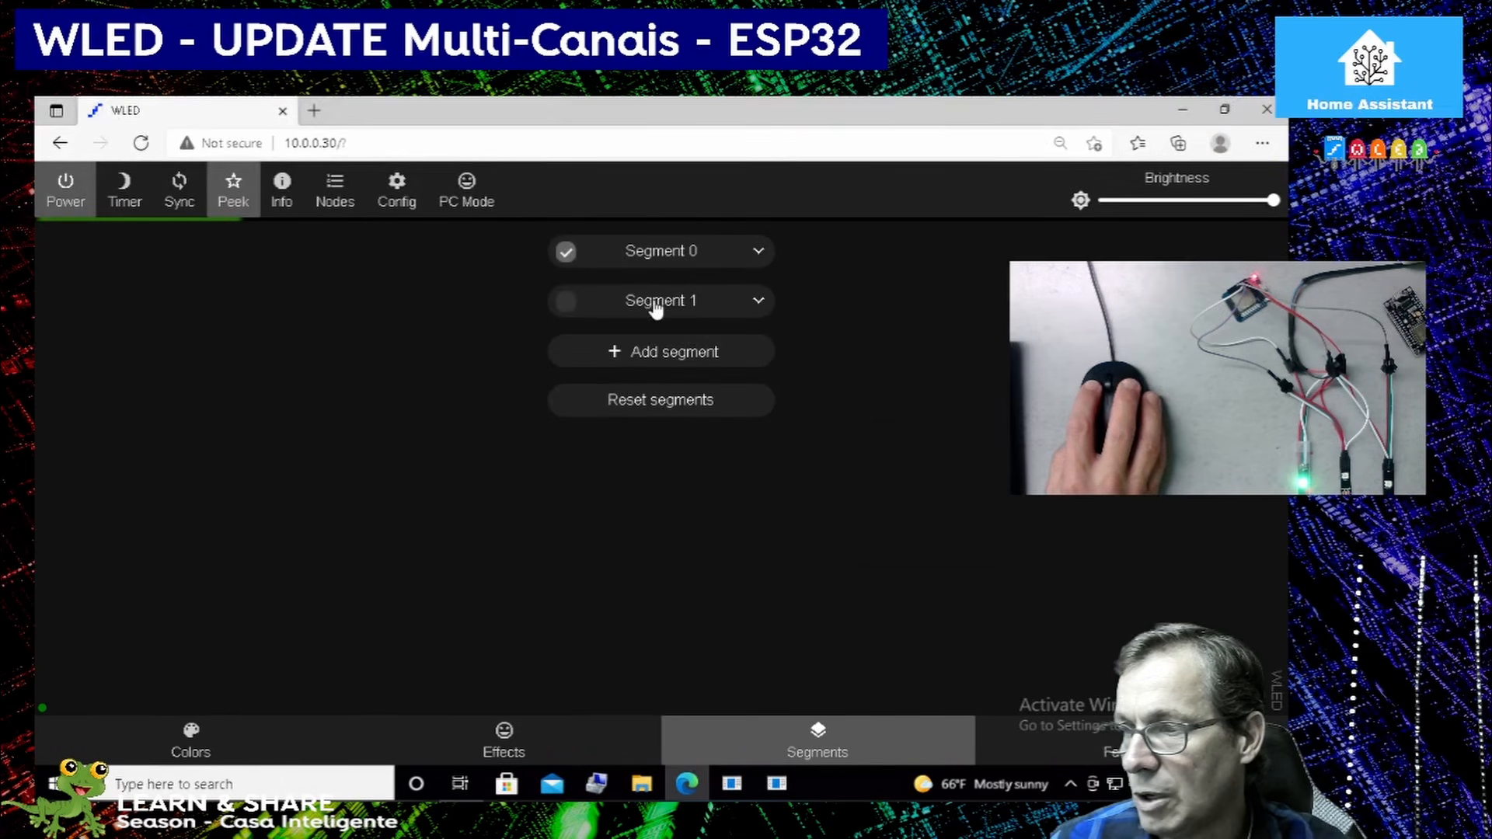
Select Segment 1 and set its range to start LED 151 and stop LED 300.
{"action": "left_click", "coordinate": [566, 301]}
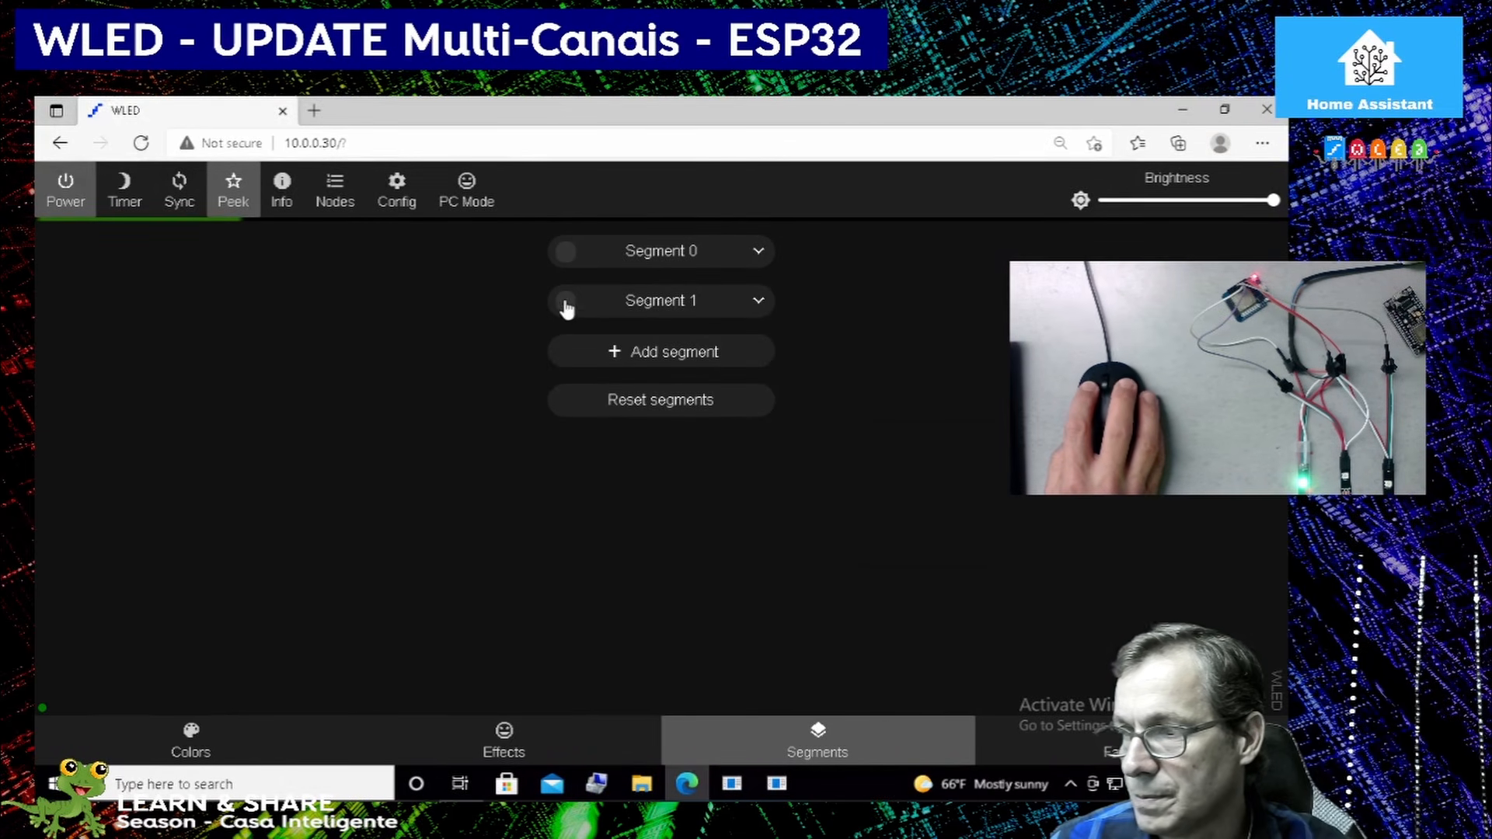
{"action": "left_click", "coordinate": [759, 303]}
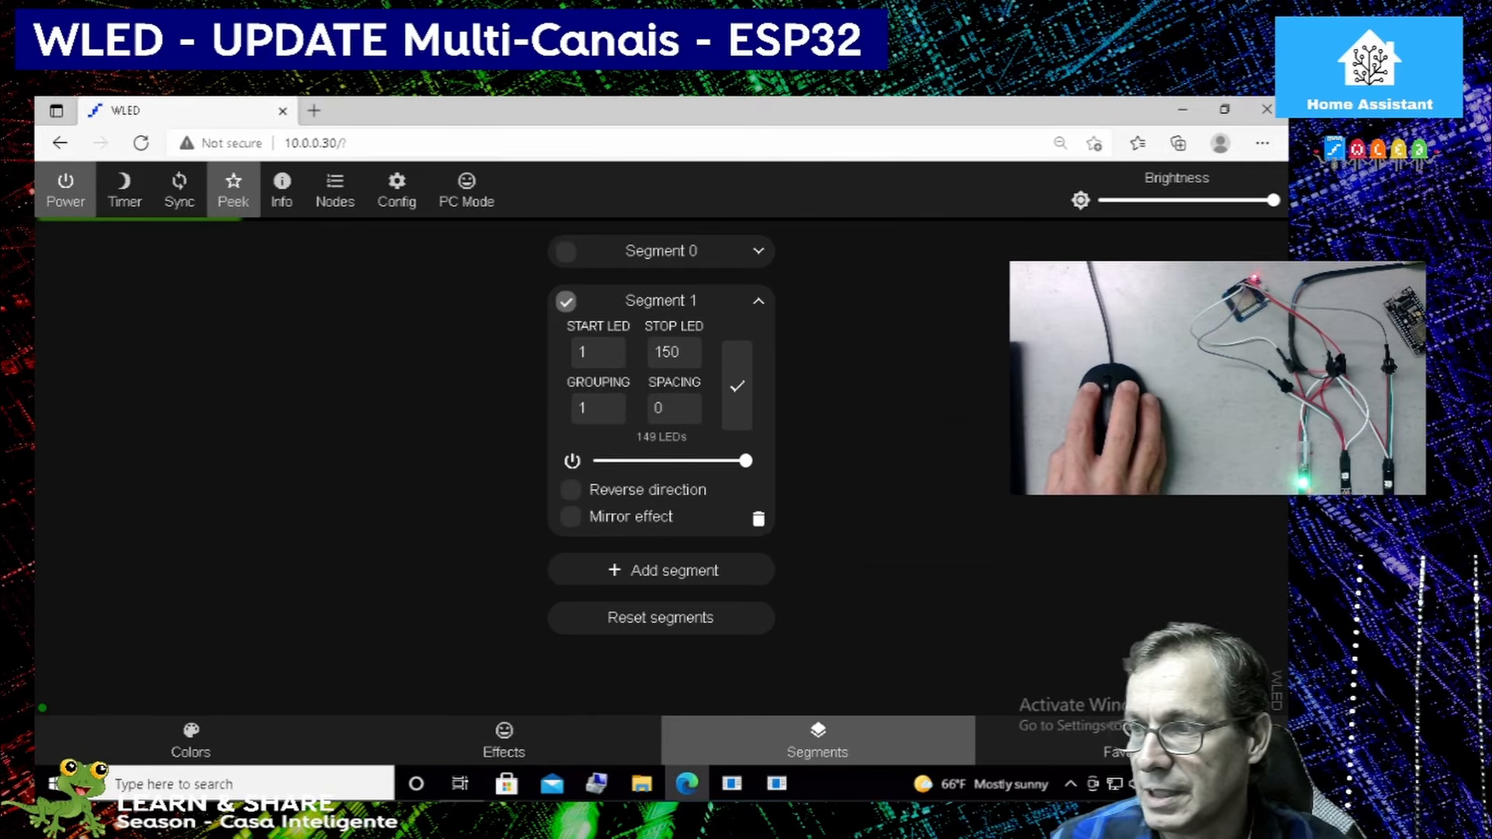
{"action": "double_click", "coordinate": [599, 352]}
{"action": "type", "text": "151"}
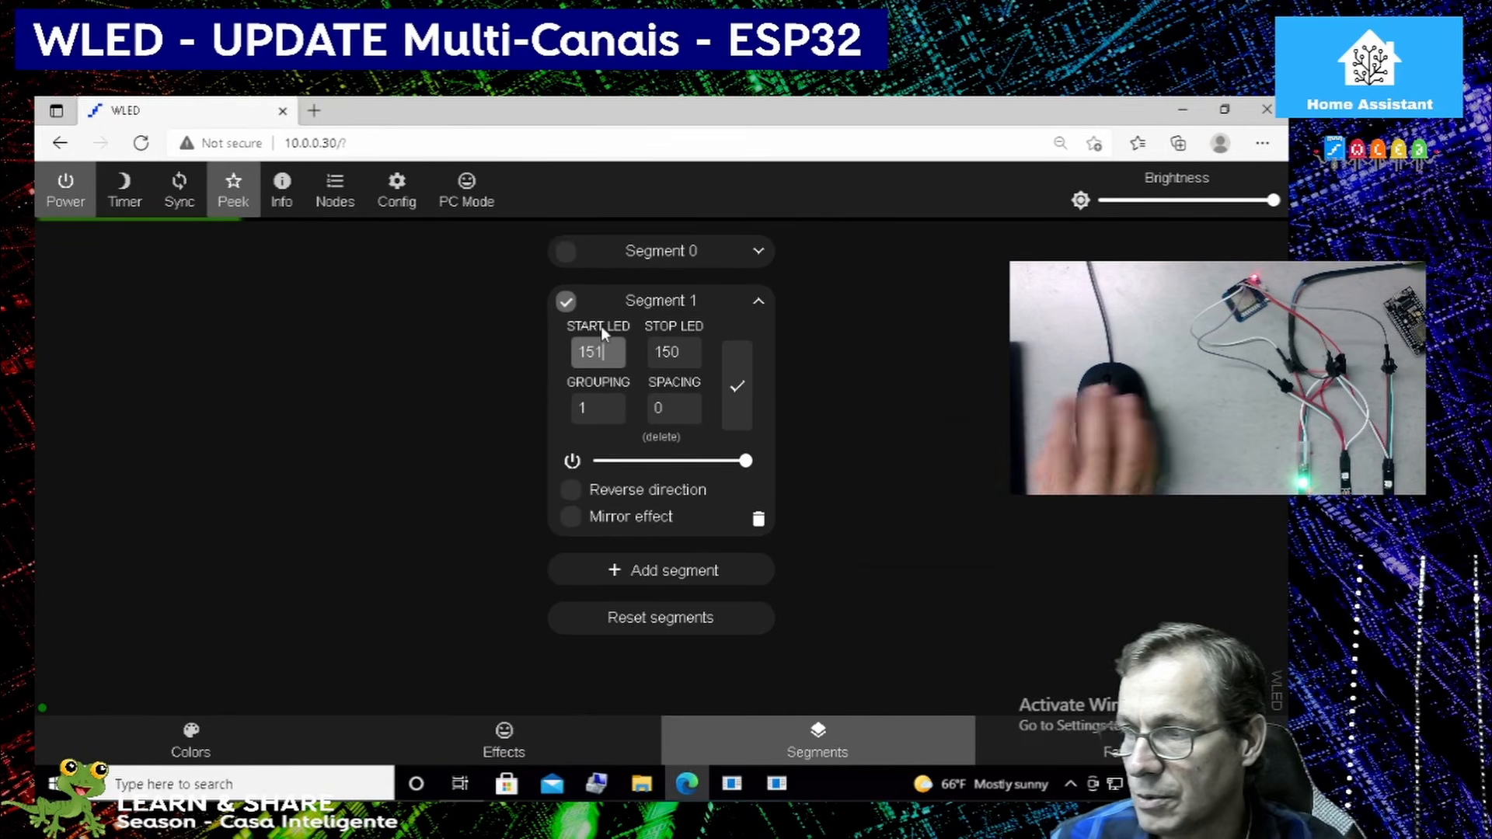
{"action": "key", "text": "Tab"}
{"action": "type", "text": "300"}
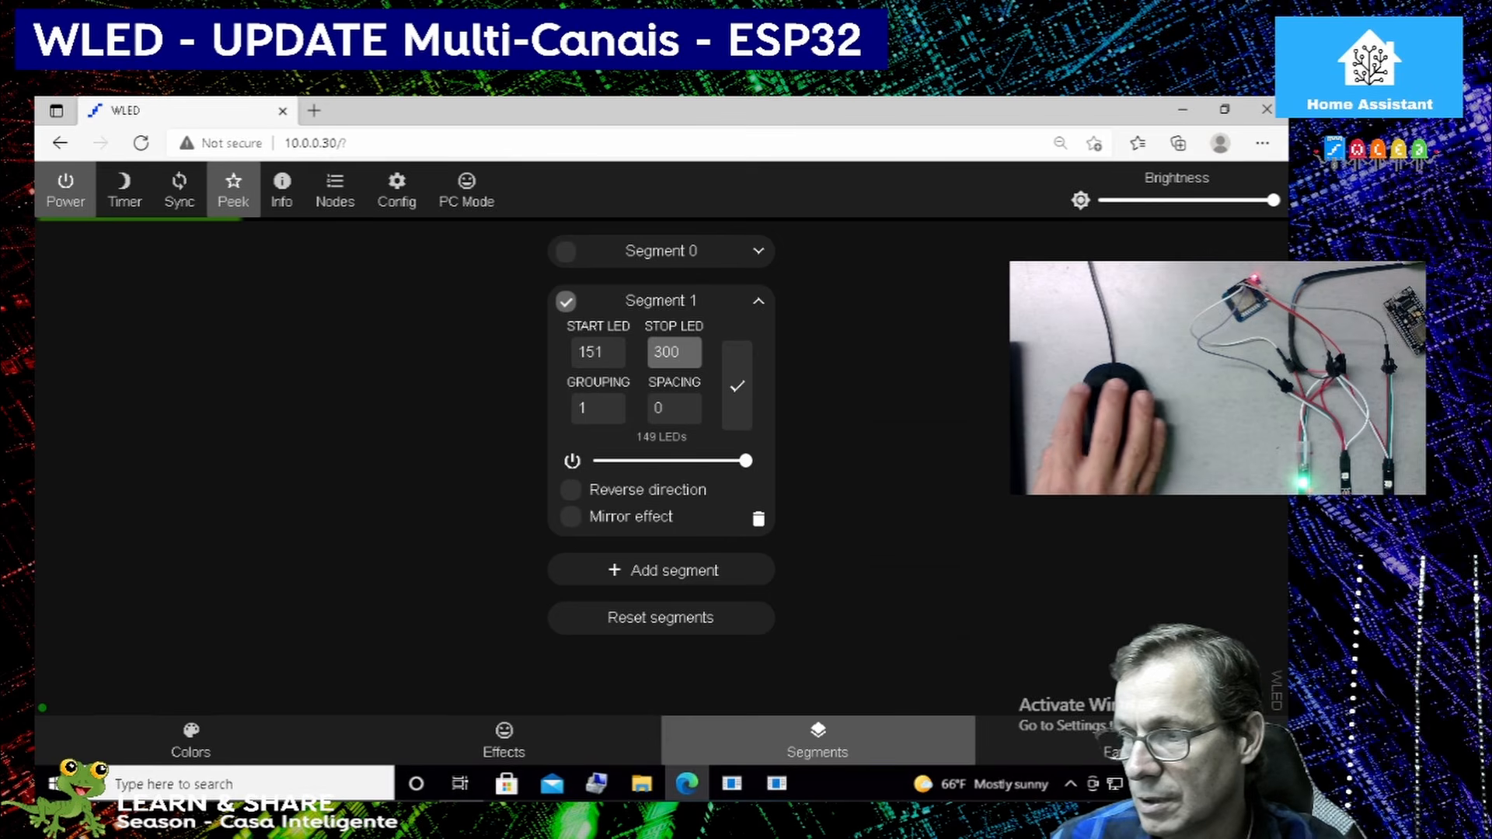
{"action": "left_click", "coordinate": [750, 386]}
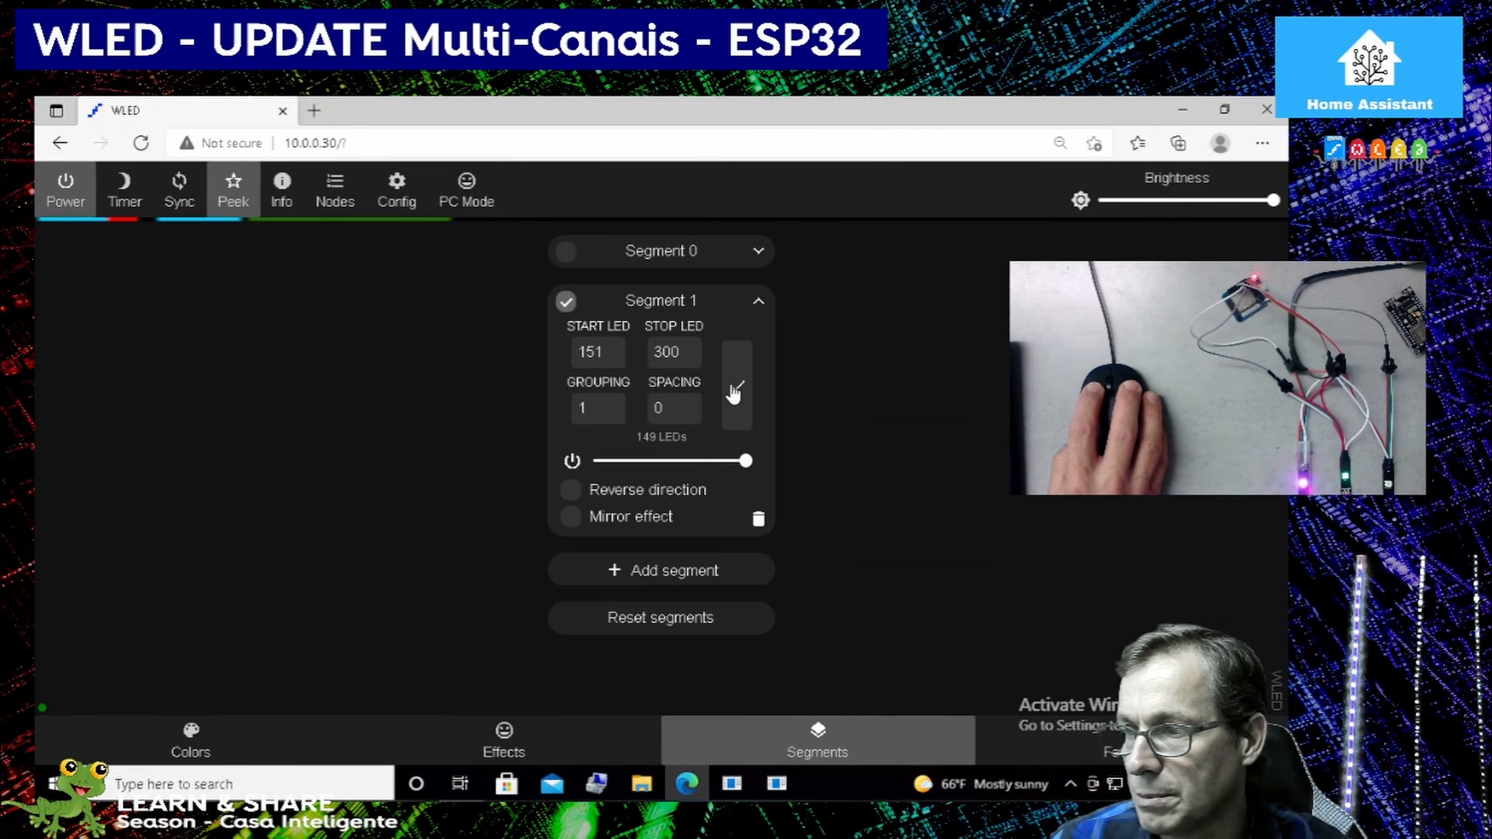
{"action": "left_click", "coordinate": [664, 304]}
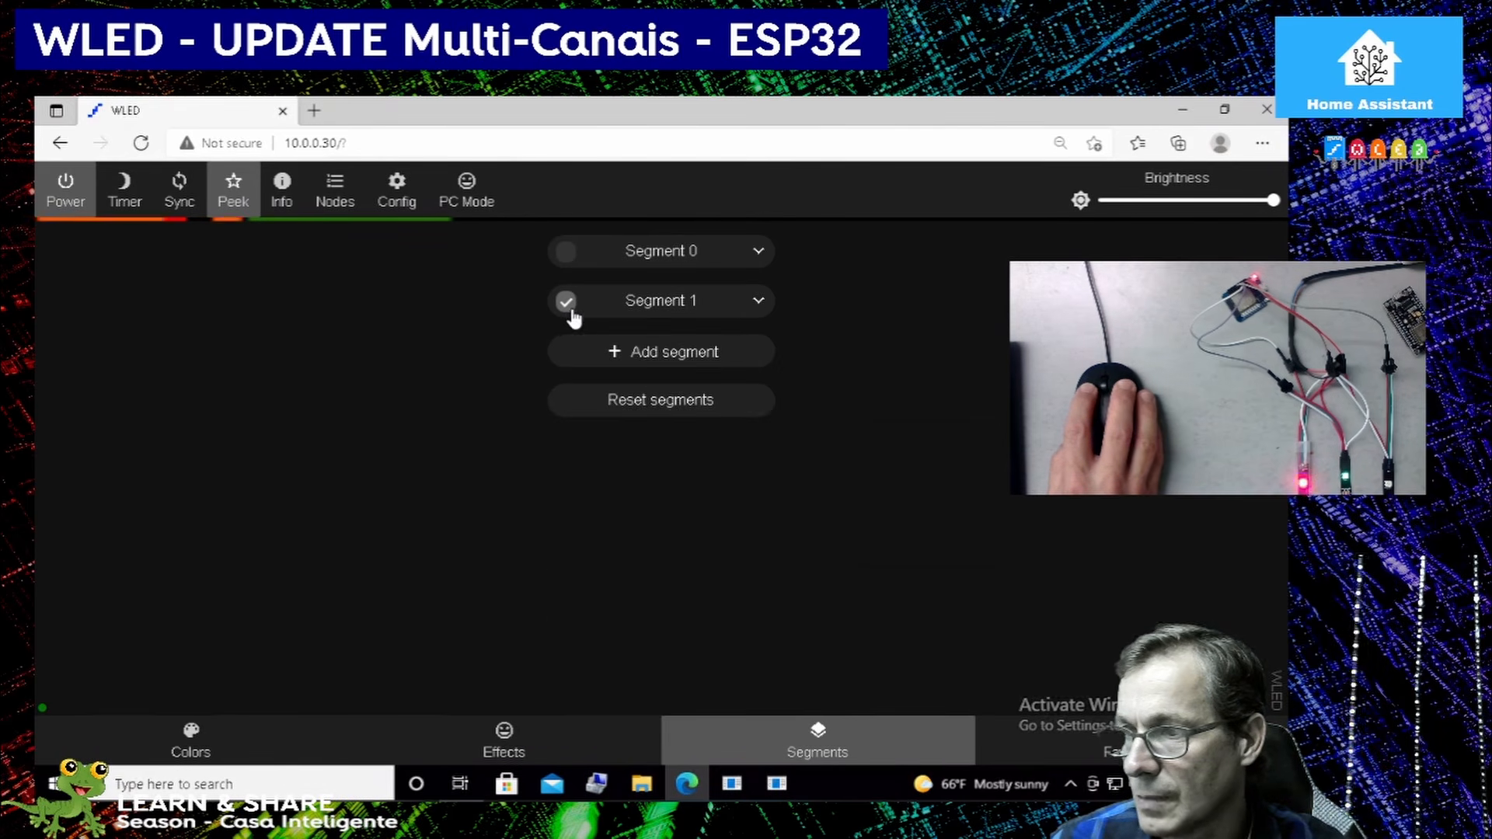
Add a third segment with start LED 301 and stop LED 450.
{"action": "left_click", "coordinate": [649, 359]}
{"action": "double_click", "coordinate": [594, 401]}
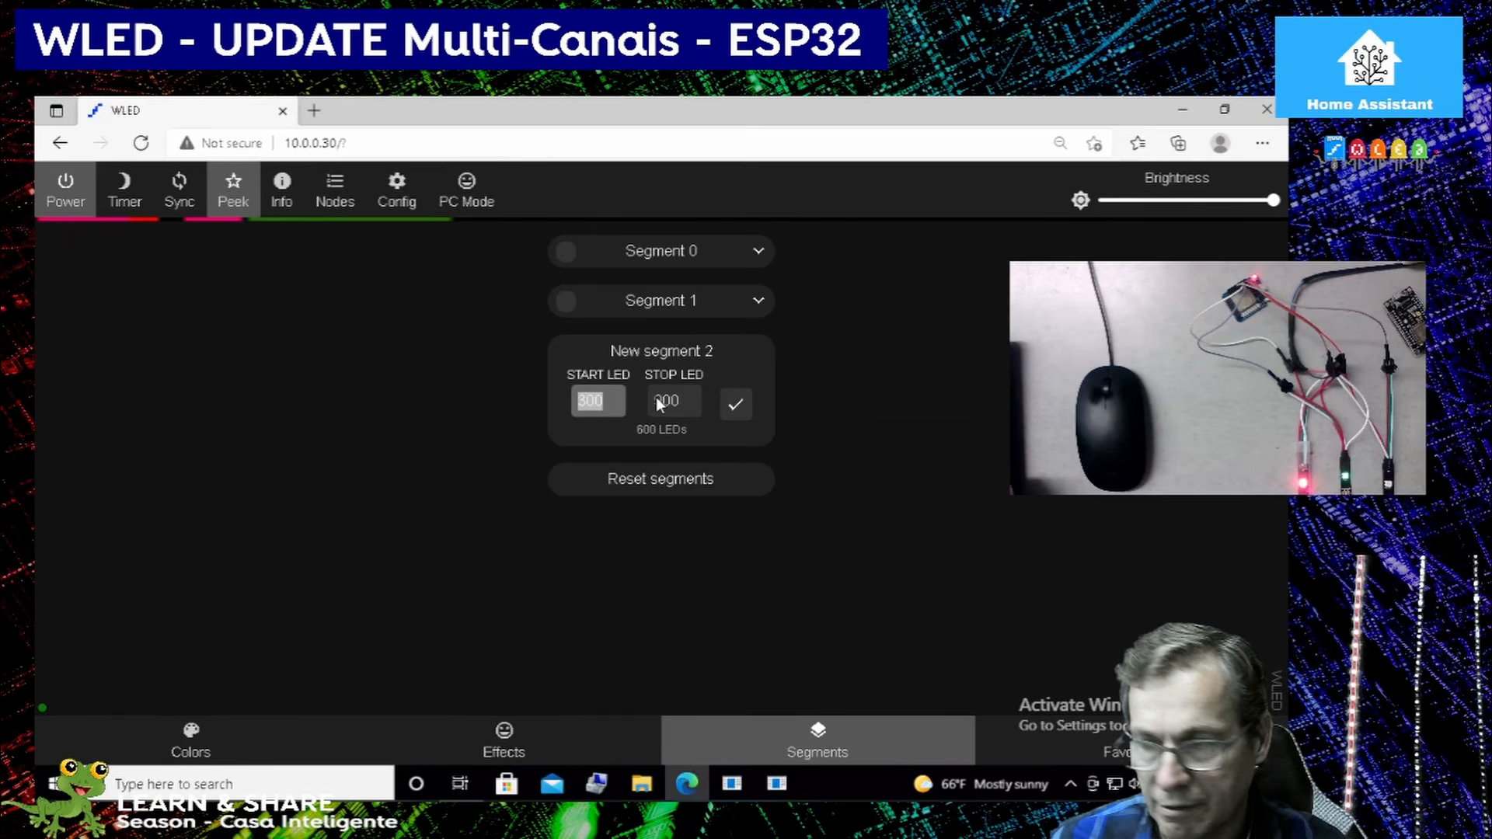
{"action": "type", "text": "301"}
{"action": "key", "text": "Tab"}
{"action": "type", "text": "450"}
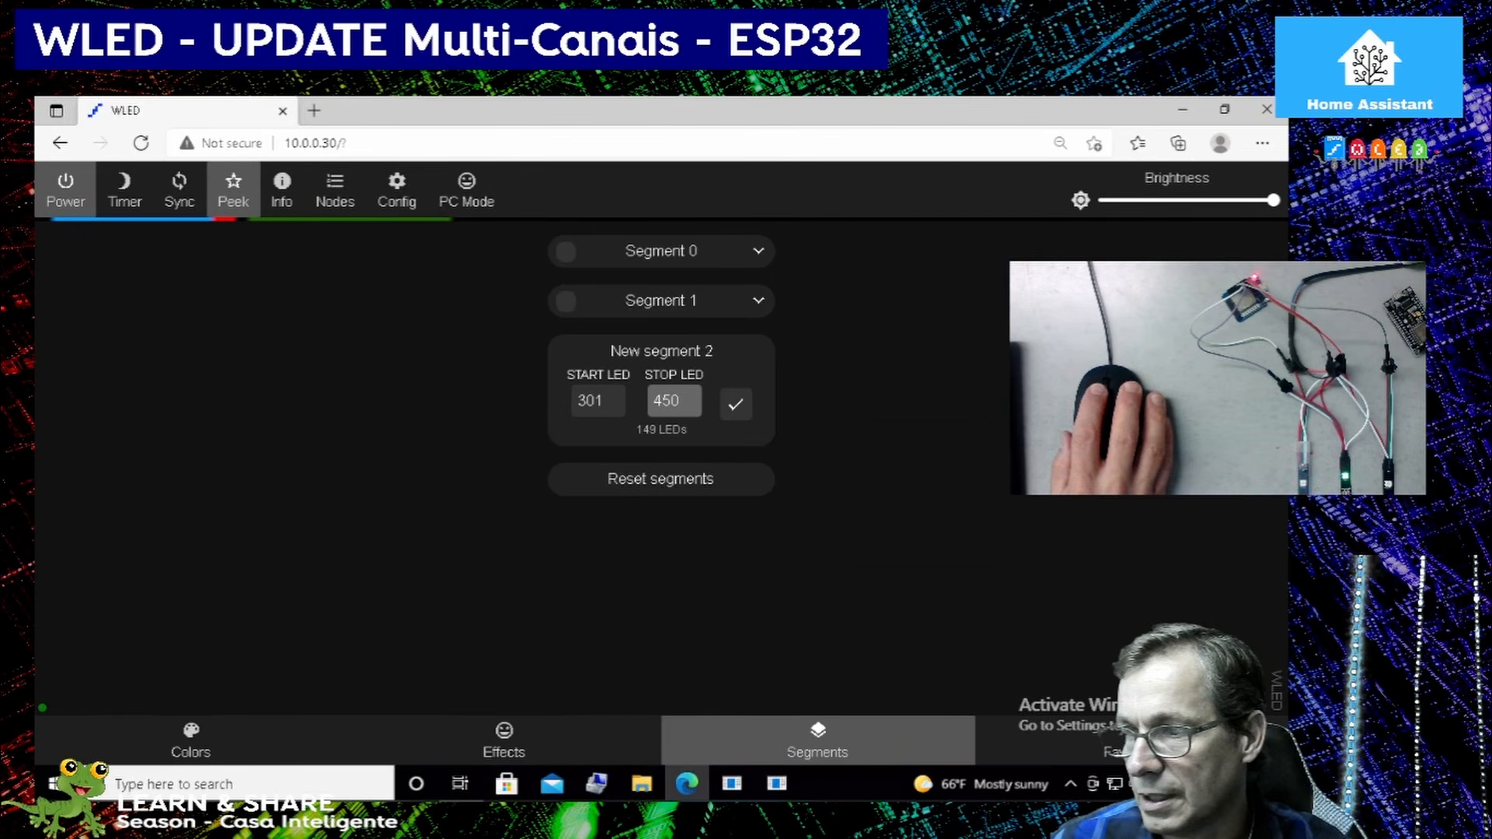
{"action": "left_click", "coordinate": [736, 405]}
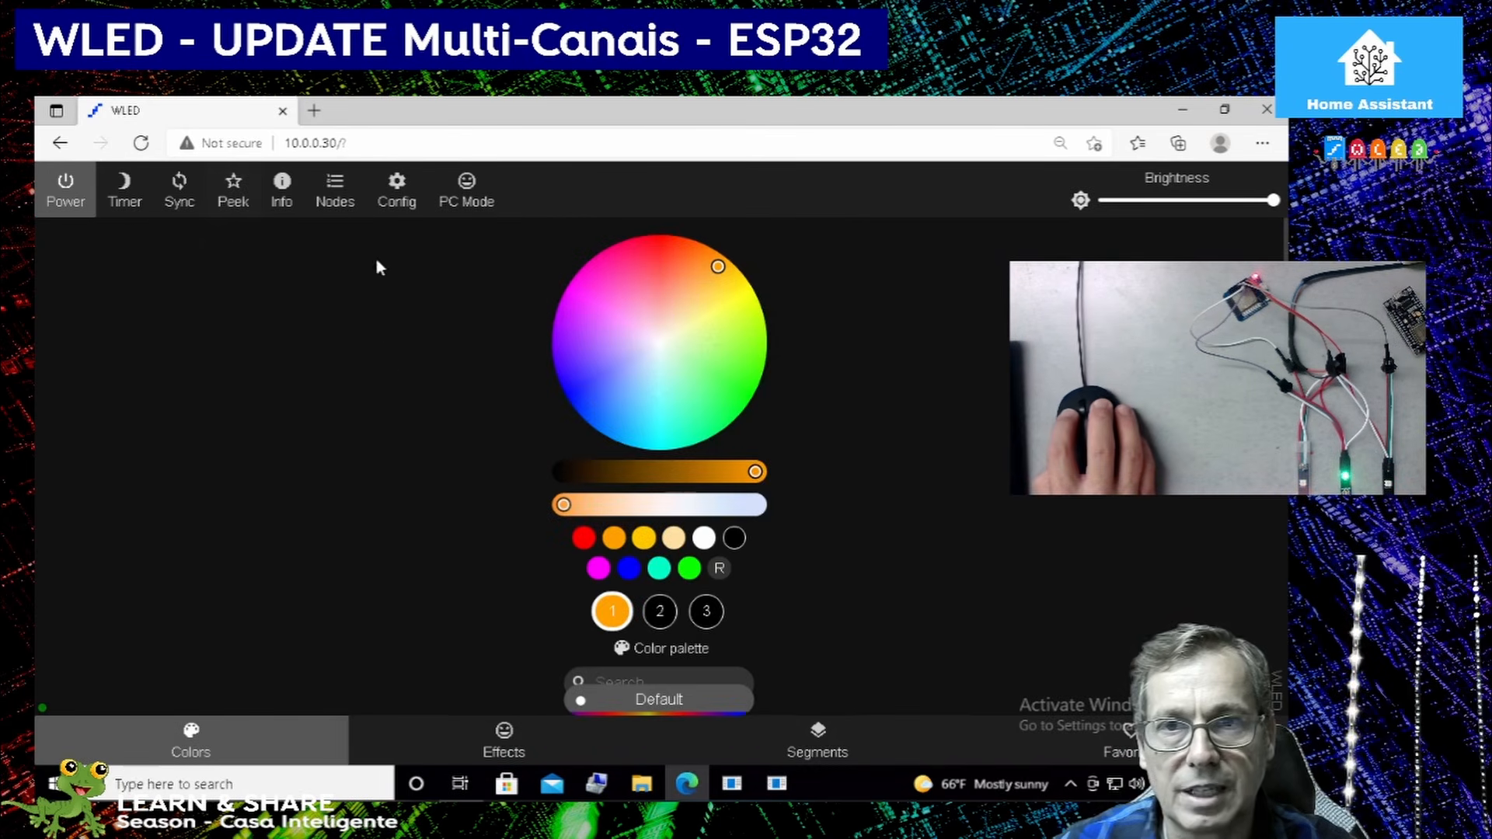
Turn on the live Peek preview of the LED strips.
{"action": "left_click", "coordinate": [233, 189]}
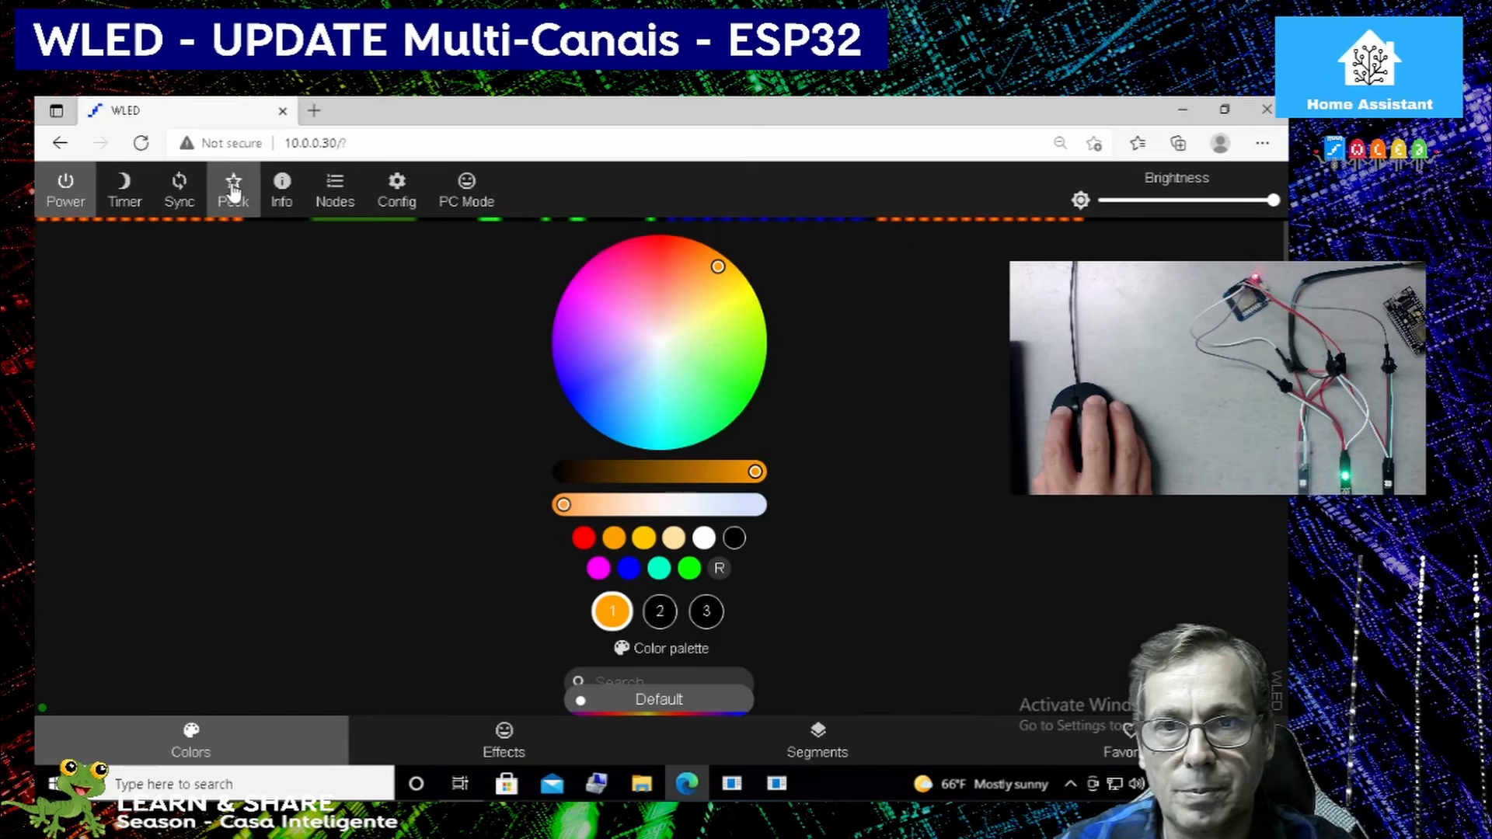